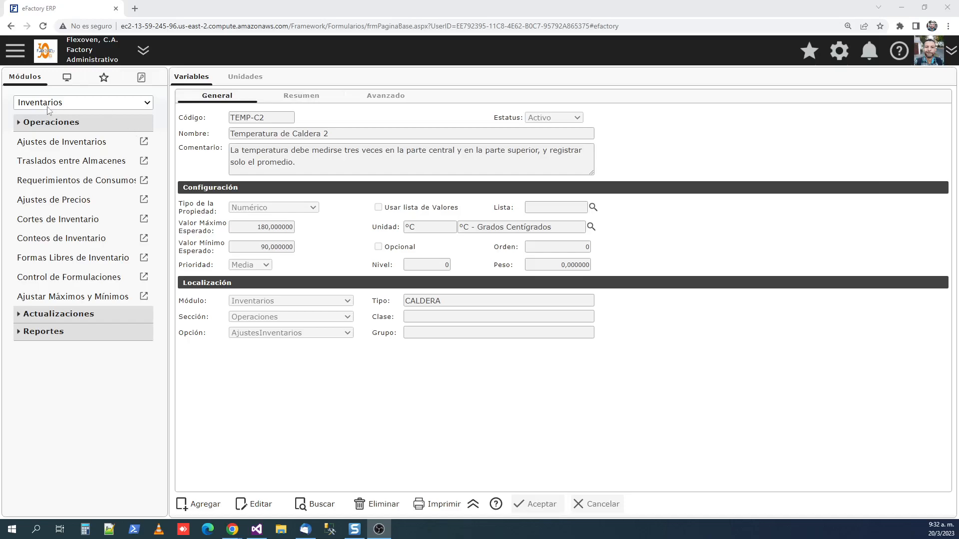
# Step: Expand the Actualizaciones options of the Inventarios module and review the summary list of registered variables
pyautogui.click(45, 106)
pyautogui.click(56, 129)
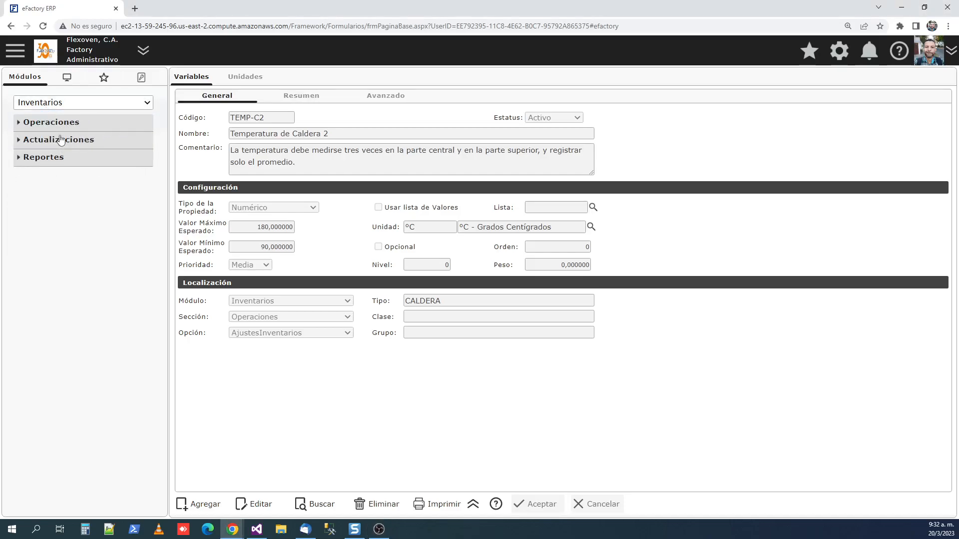
pyautogui.click(58, 139)
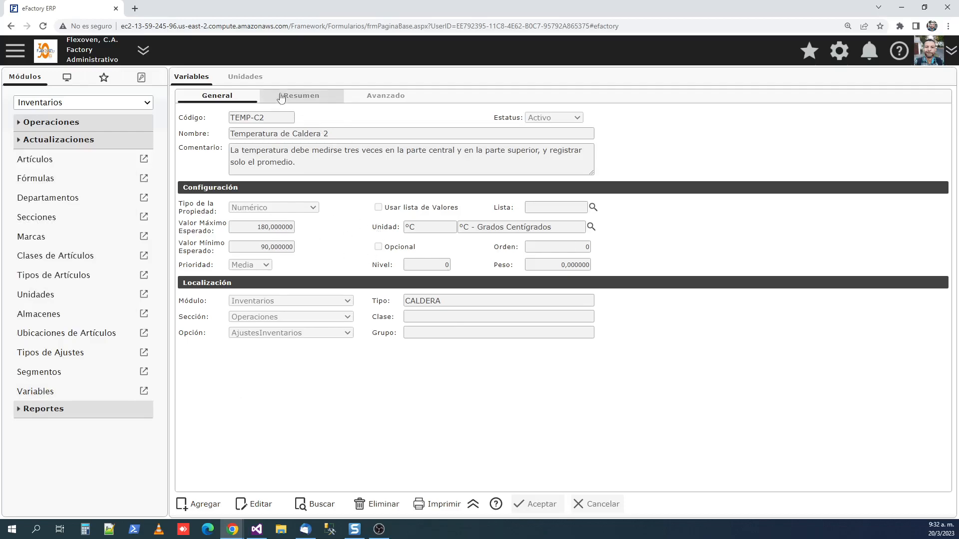
pyautogui.click(301, 96)
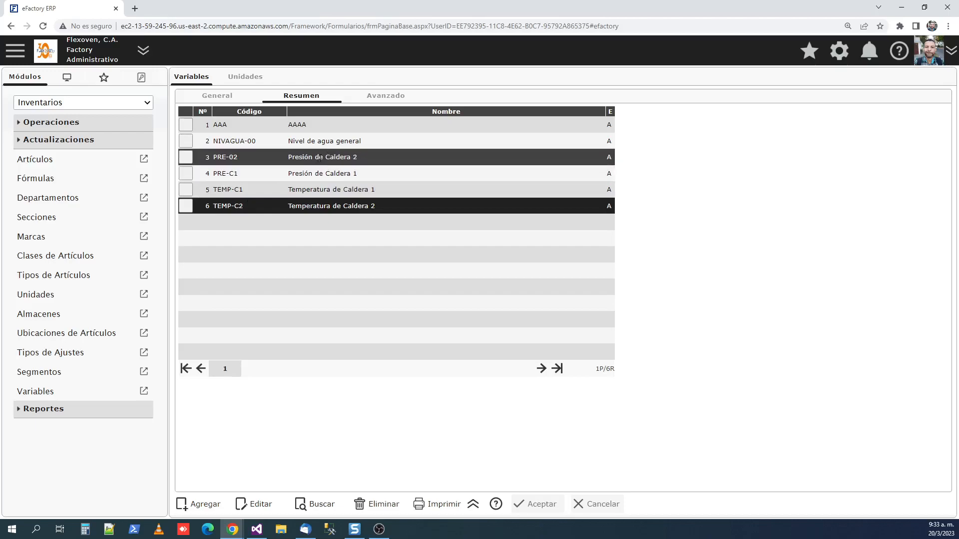
pyautogui.moveTo(330, 158); pyautogui.dragTo(358, 159)
pyautogui.moveTo(305, 190); pyautogui.dragTo(336, 190)
pyautogui.moveTo(294, 141); pyautogui.dragTo(325, 143)
pyautogui.click(359, 161)
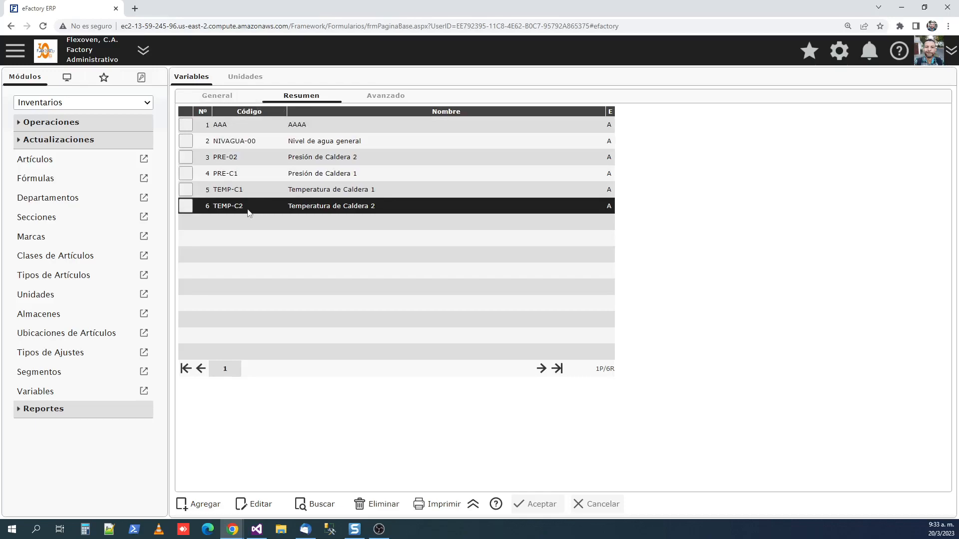
# Step: Open the TEMP-C2 boiler temperature variable in edit mode and review its code and name
pyautogui.doubleClick(186, 206)
pyautogui.moveTo(231, 133); pyautogui.dragTo(339, 134)
pyautogui.click(330, 122)
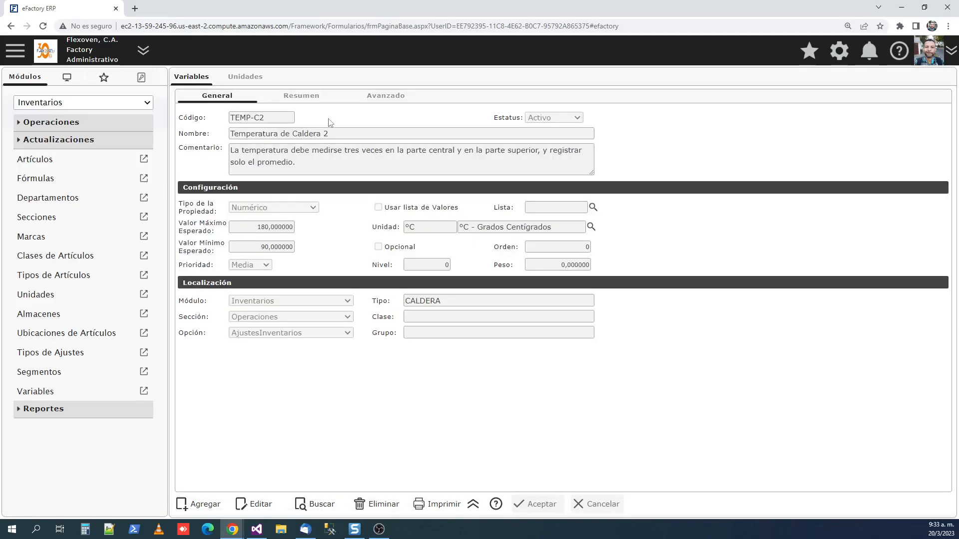
pyautogui.click(256, 504)
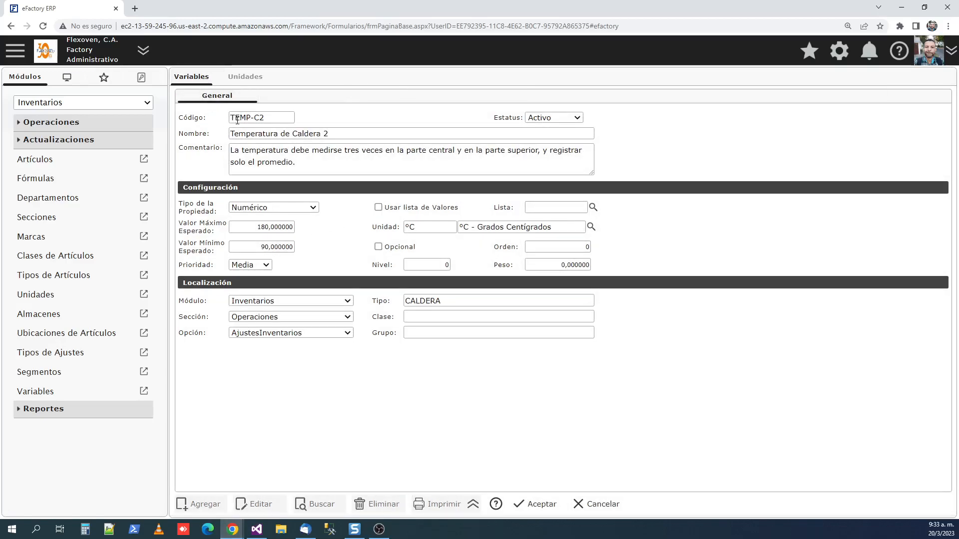
pyautogui.moveTo(237, 119); pyautogui.dragTo(289, 115)
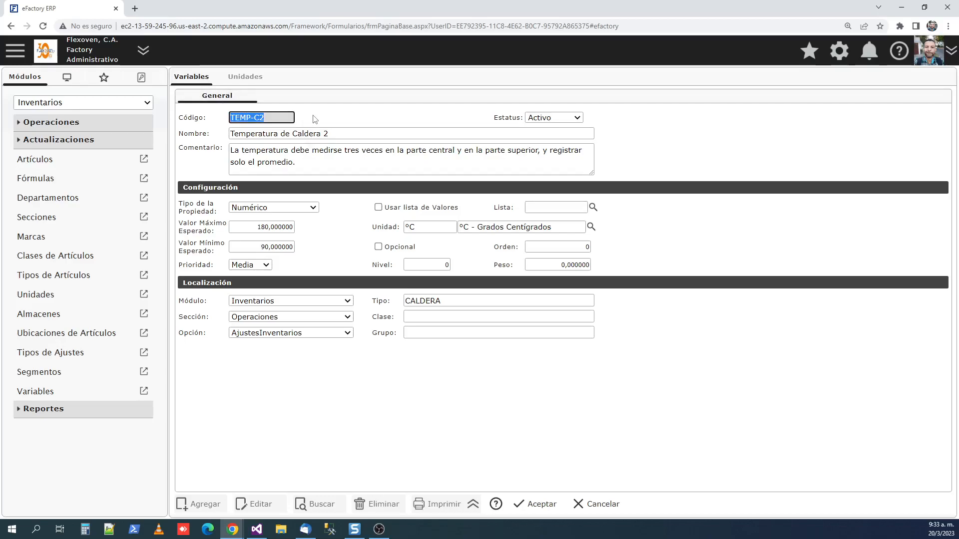
pyautogui.press('Tab')
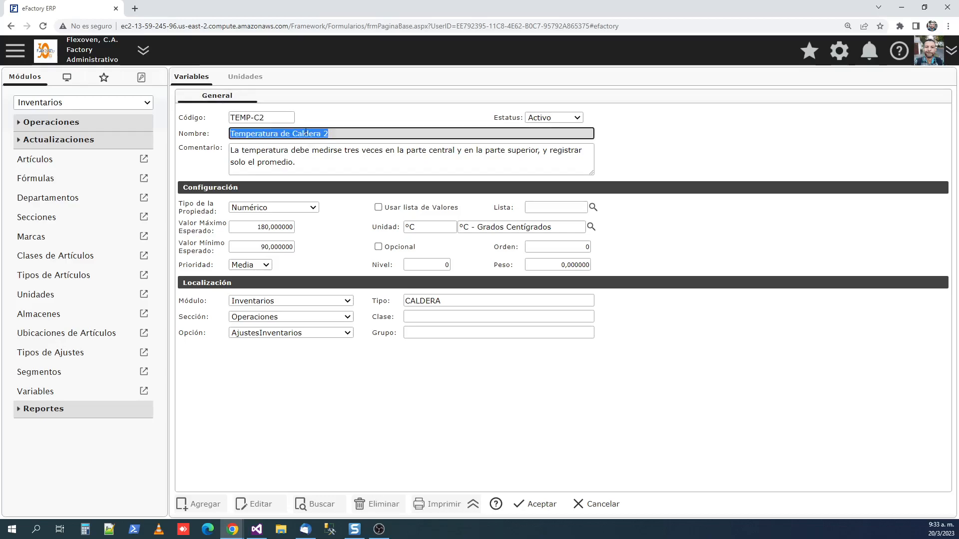
pyautogui.click(365, 120)
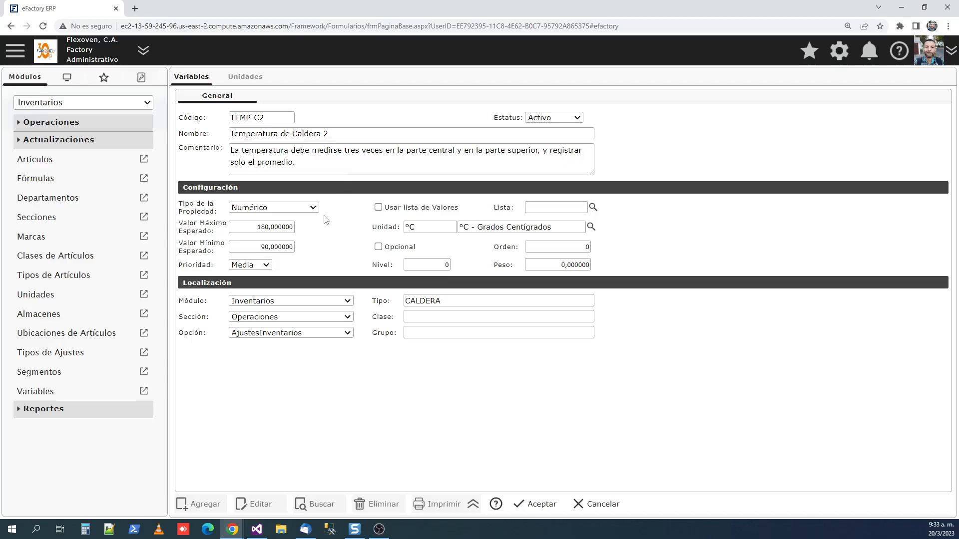
# Step: Examine the TEMP-C2 variable's property type options, expected maximum and minimum values, and unit of measure
pyautogui.click(305, 207)
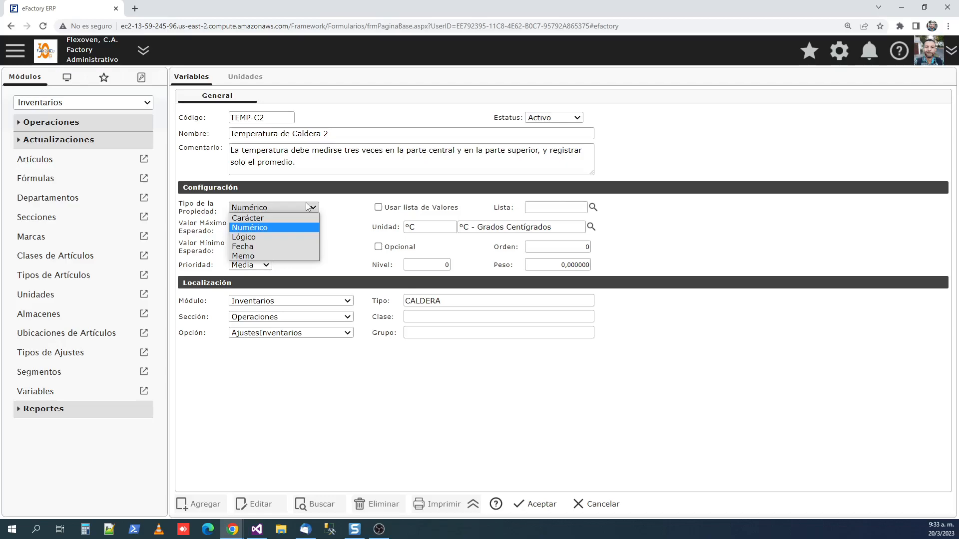
pyautogui.click(332, 214)
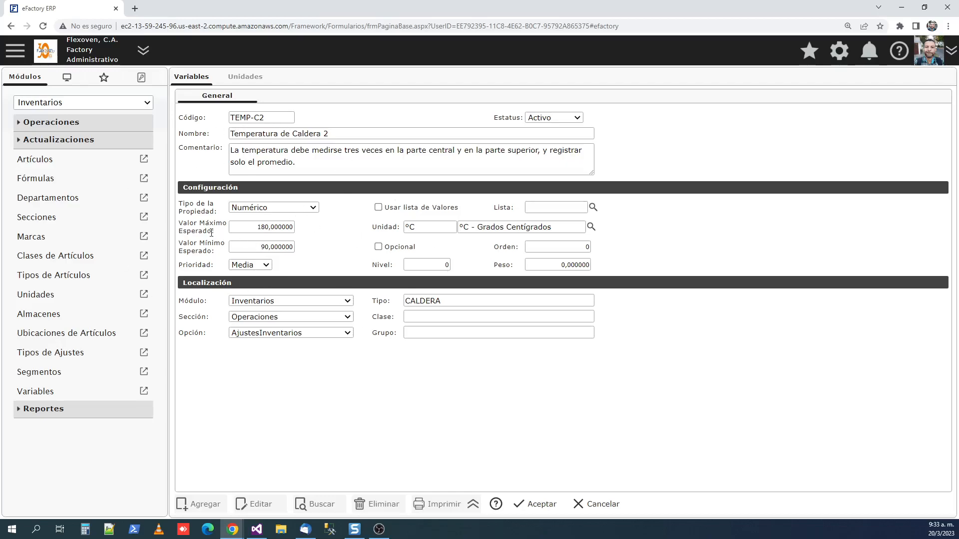
pyautogui.click(263, 247)
pyautogui.click(257, 228)
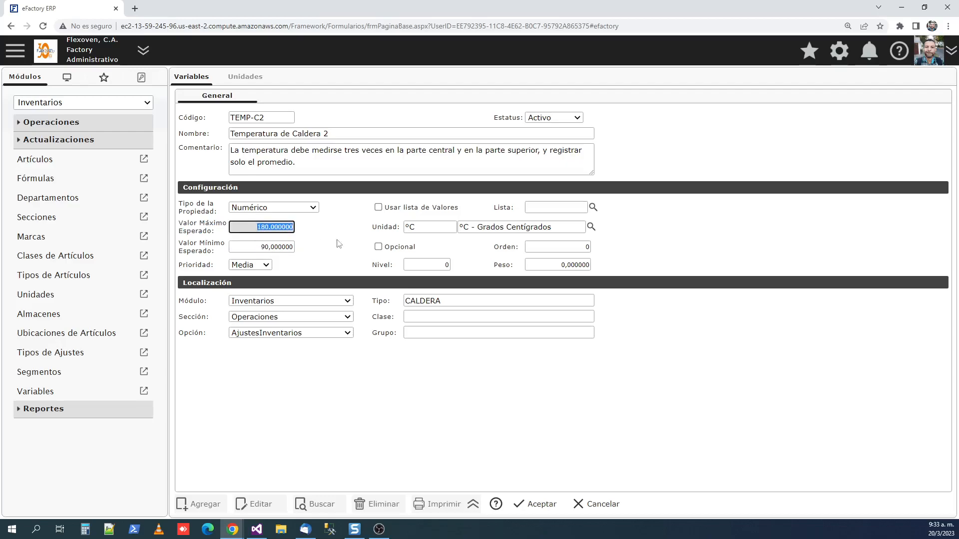
pyautogui.click(410, 228)
pyautogui.moveTo(373, 229); pyautogui.dragTo(401, 228)
pyautogui.click(378, 226)
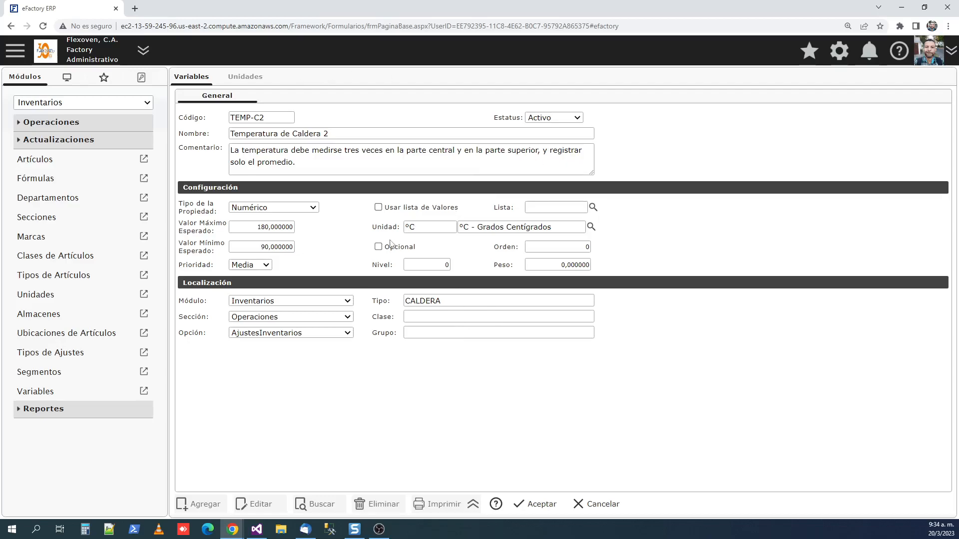
pyautogui.moveTo(373, 227); pyautogui.dragTo(399, 228)
pyautogui.click(366, 231)
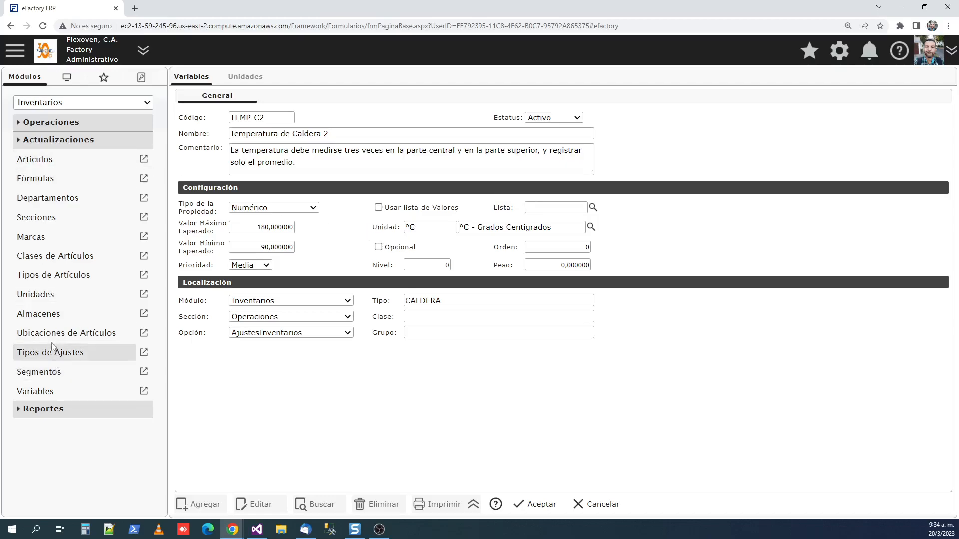
# Step: Look through the Unidades catalogue, view the ºK unit's record, and return to the Variables form
pyautogui.click(60, 296)
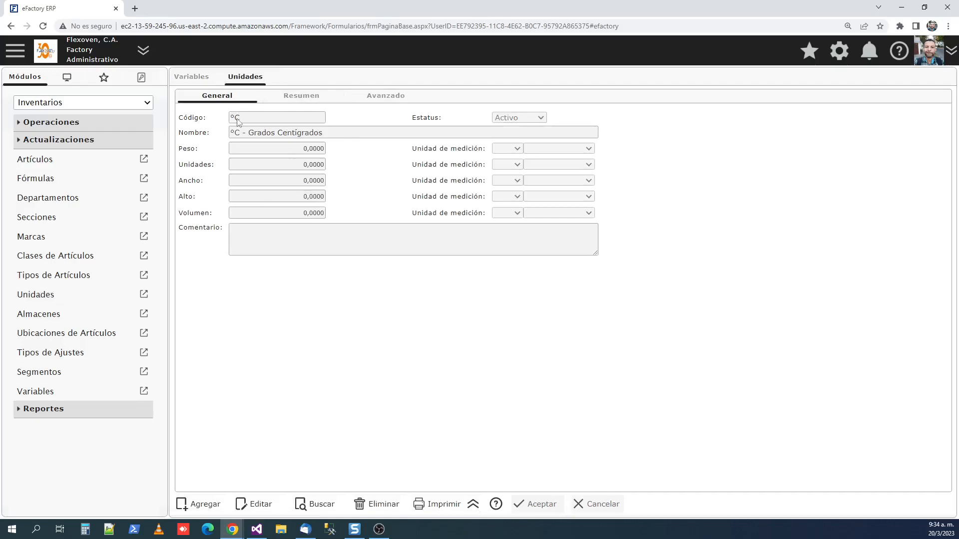
pyautogui.click(301, 95)
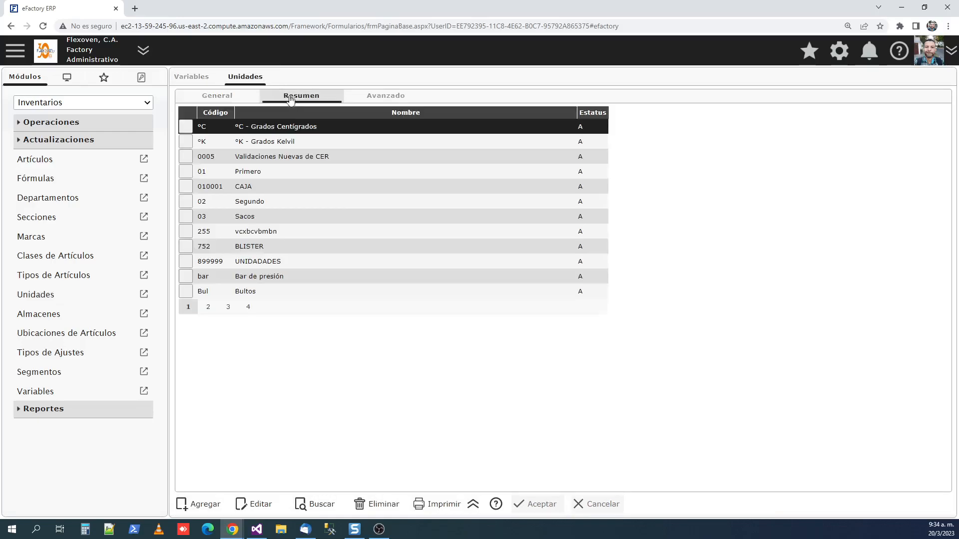
pyautogui.click(184, 145)
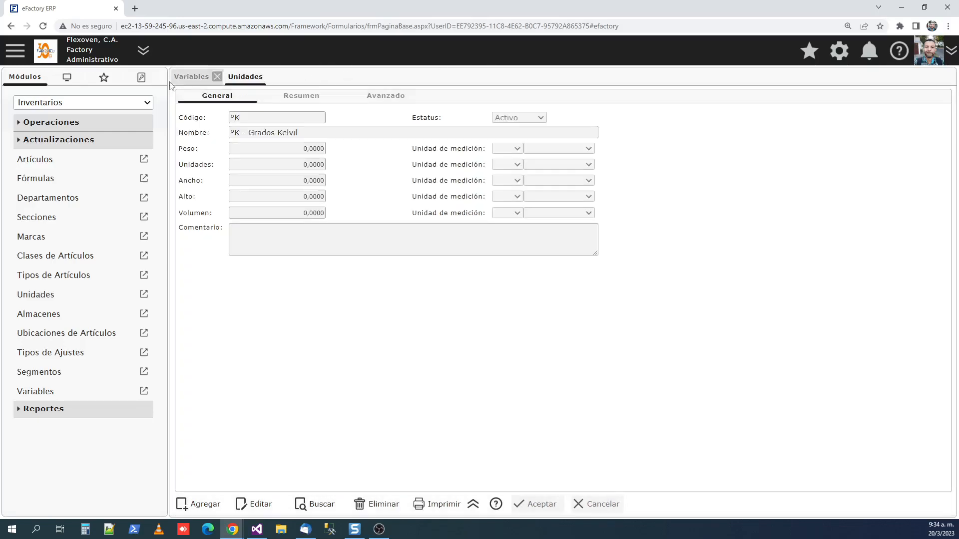
pyautogui.click(209, 73)
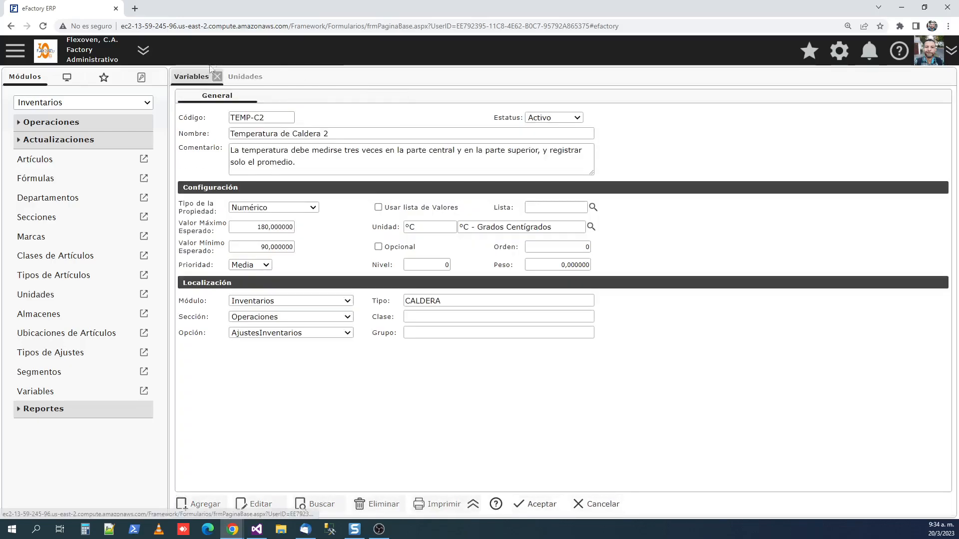
# Step: Cancel the edit of TEMP-C2 and open the NIVAGUA-00 general water level variable in edit mode
pyautogui.click(602, 504)
pyautogui.click(301, 95)
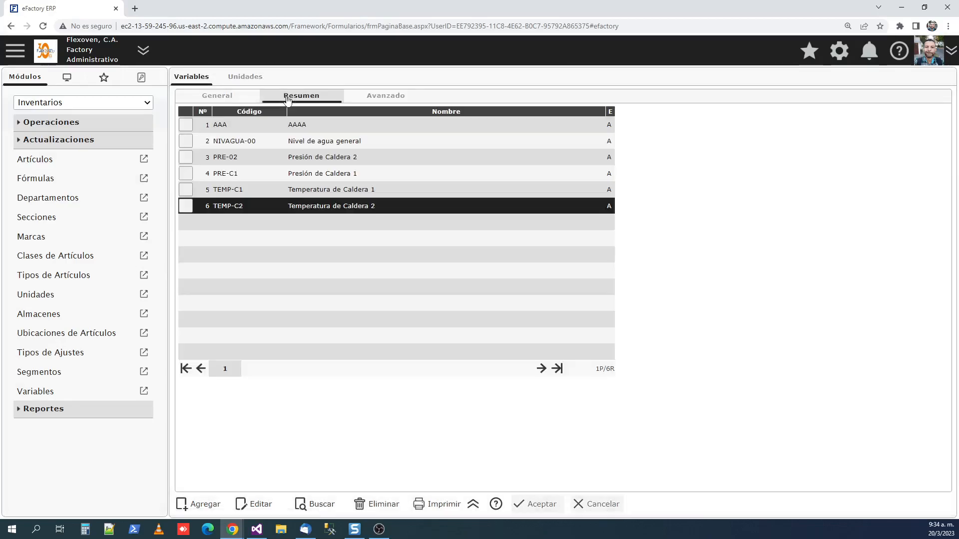
pyautogui.doubleClick(188, 142)
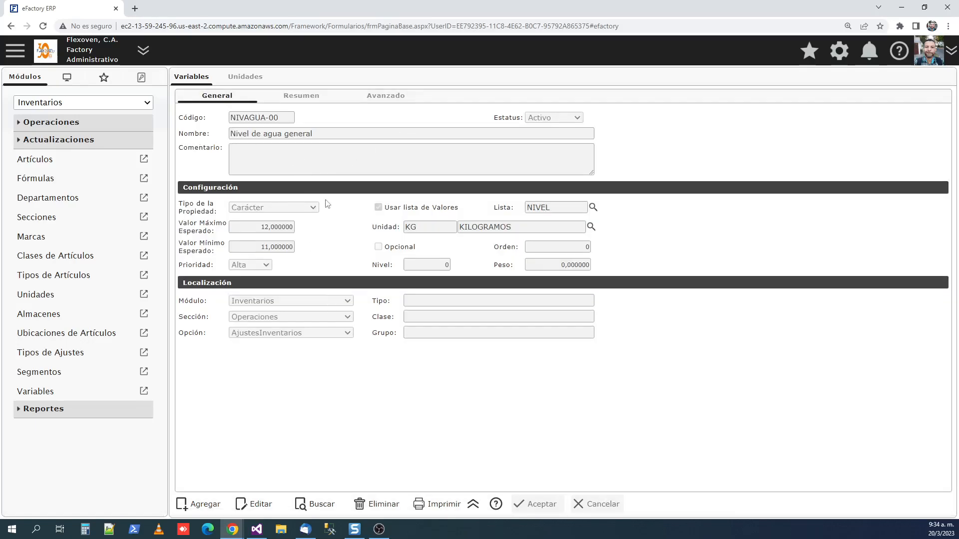
pyautogui.click(254, 504)
# Step: Review the NIVAGUA-00 variable's property type options and assigned value list, and cancel the edit without changes
pyautogui.click(245, 209)
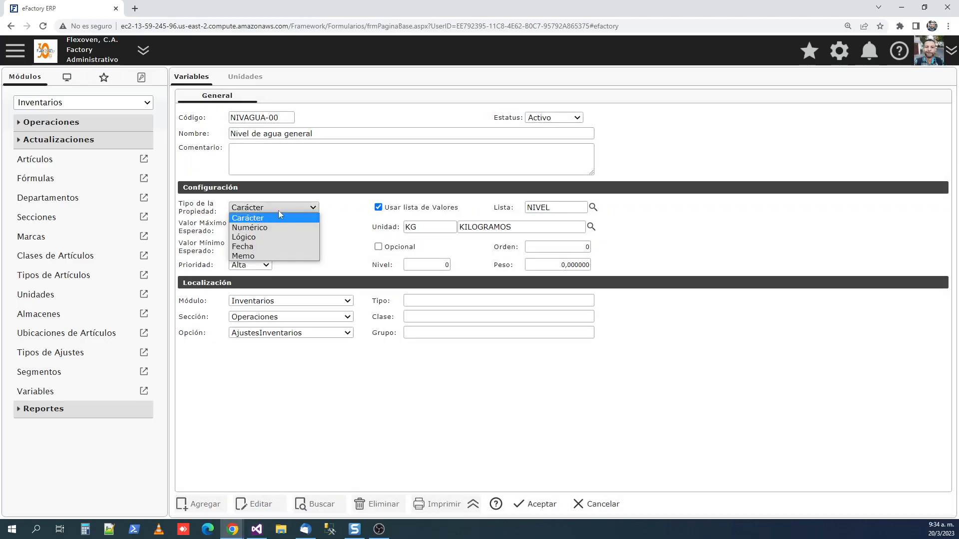
pyautogui.click(278, 218)
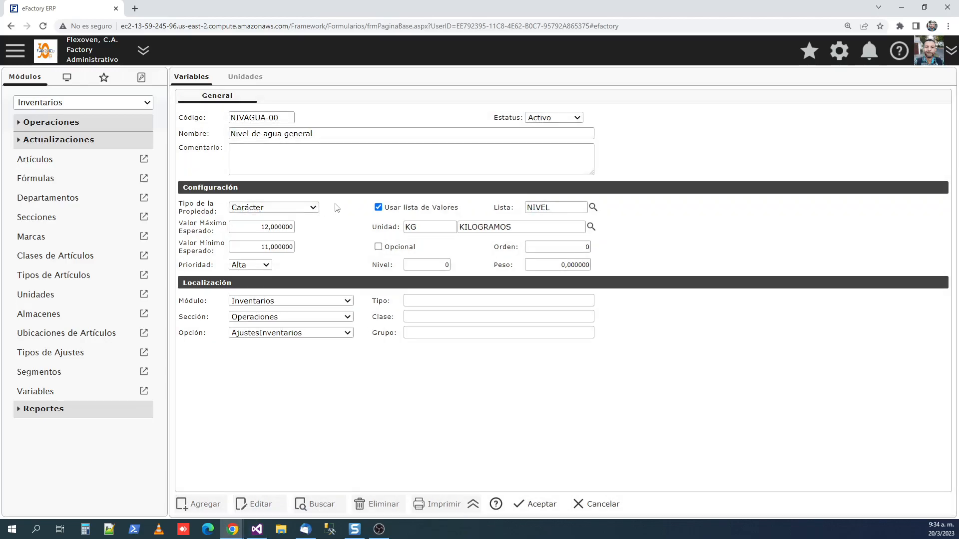
pyautogui.doubleClick(528, 207)
pyautogui.click(552, 205)
pyautogui.click(620, 202)
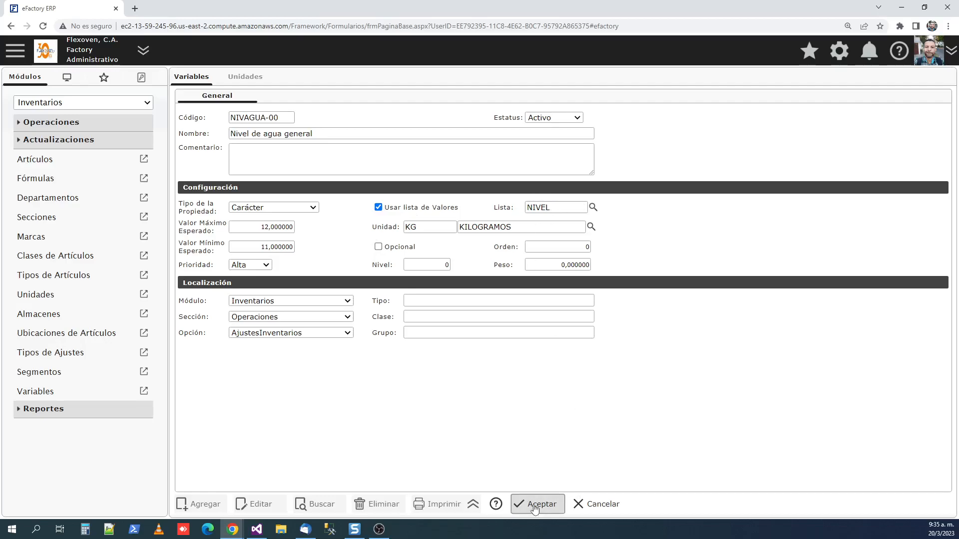
pyautogui.click(601, 506)
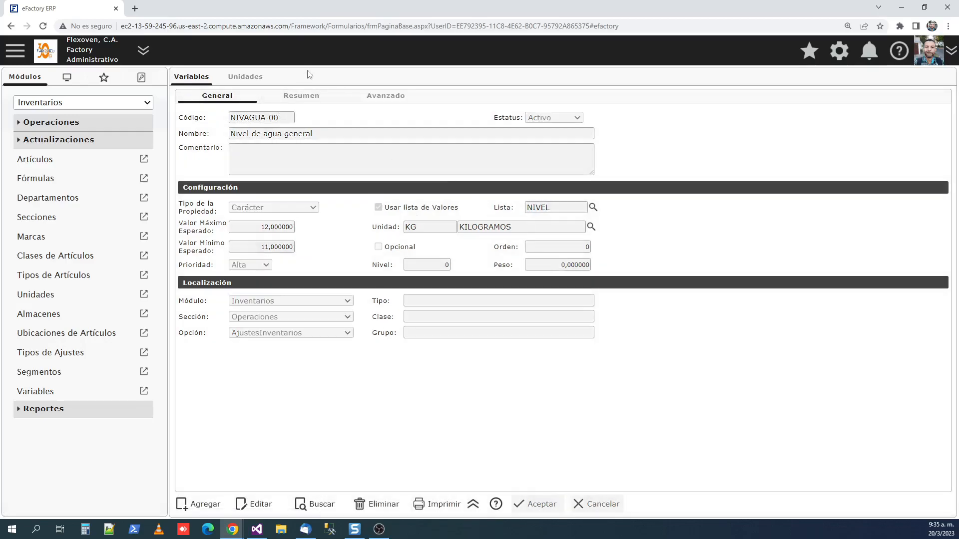
# Step: Open Ajustes de Inventarios and show the Mediciones window for the current adjustment, moved clear of the browser's upper edge
pyautogui.moveTo(59, 123); pyautogui.dragTo(76, 115)
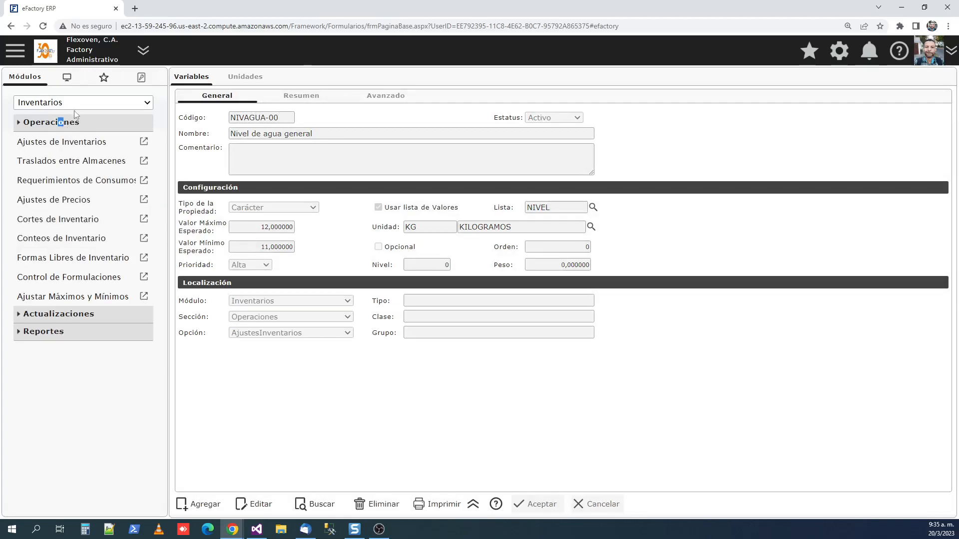
pyautogui.click(62, 145)
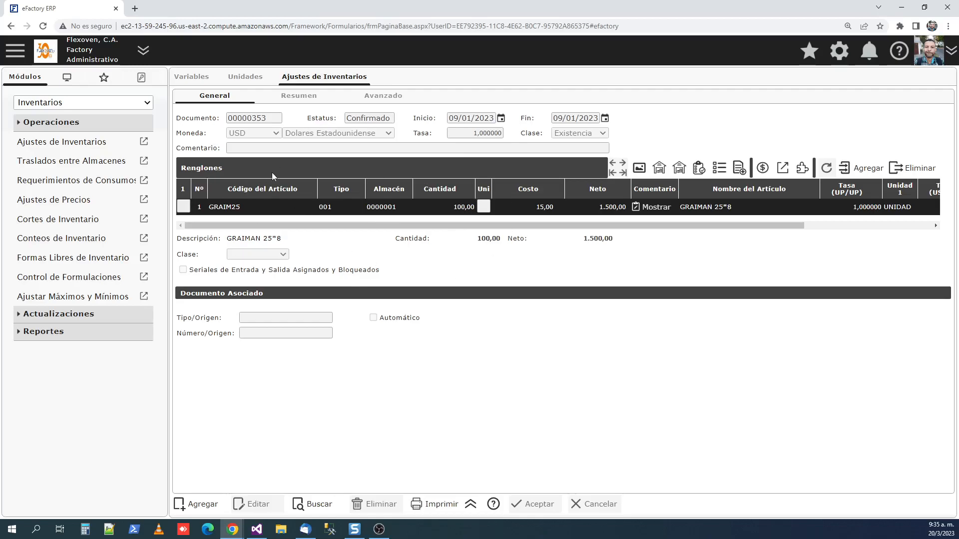
pyautogui.click(388, 96)
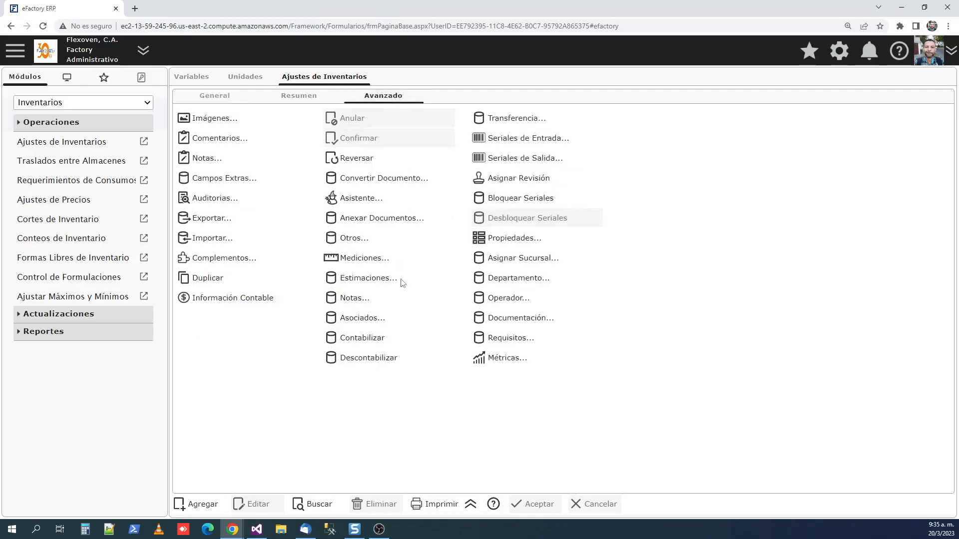
pyautogui.click(441, 255)
pyautogui.moveTo(253, 27); pyautogui.dragTo(323, 130)
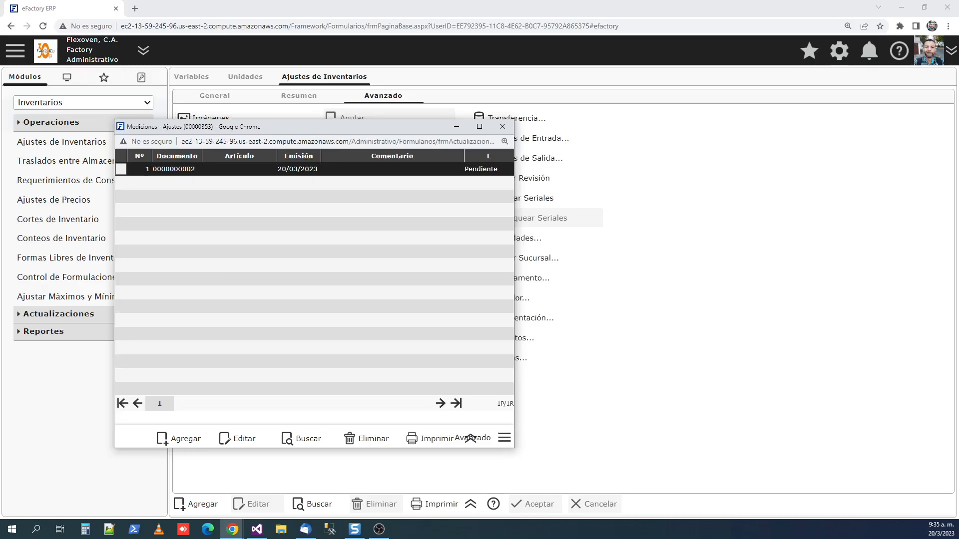
# Step: Open the adjustment's pending measurement for editing, and enlarge and reposition its window to show all sections
pyautogui.click(258, 440)
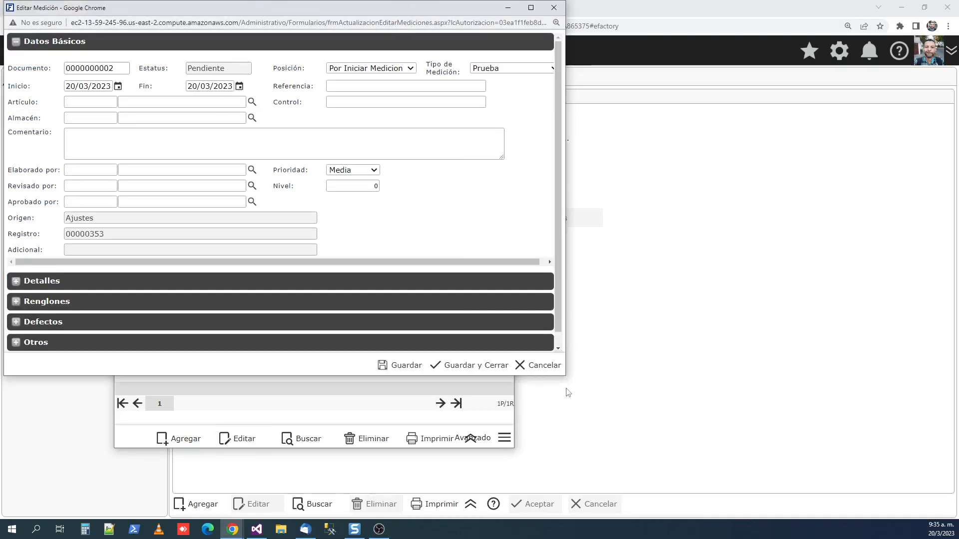
pyautogui.moveTo(567, 378); pyautogui.dragTo(708, 467)
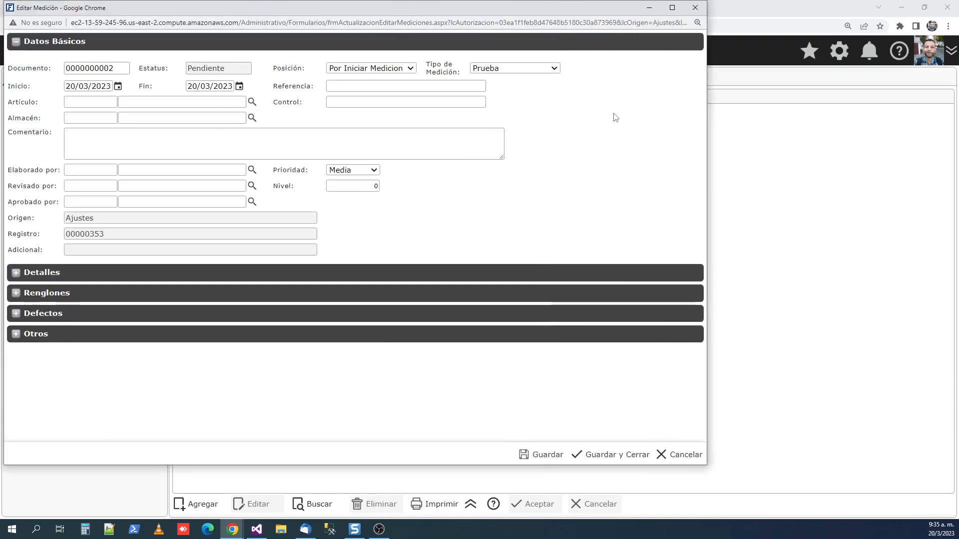
pyautogui.moveTo(365, 8); pyautogui.dragTo(423, 35)
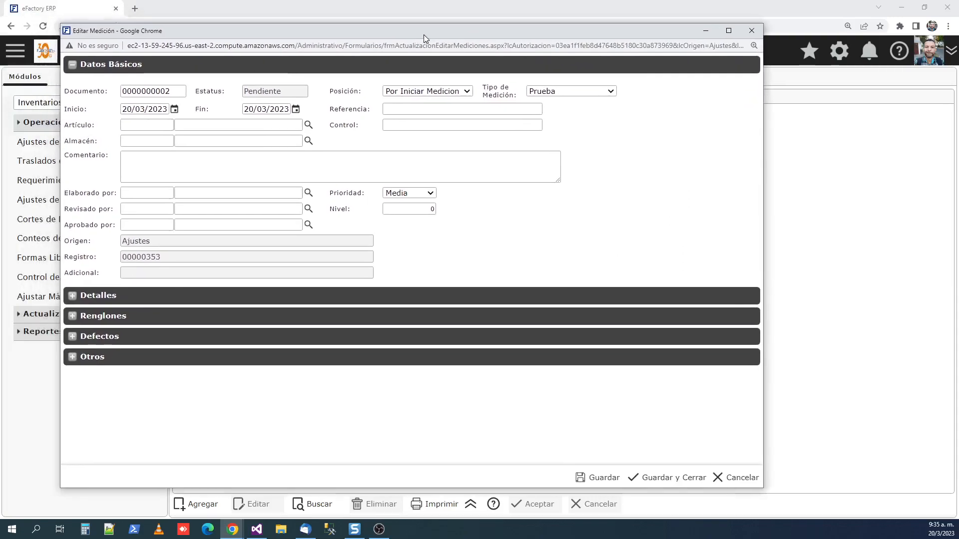
# Step: Examine the measurement's basic data: document number, dates, article, warehouse, and the prepared, reviewed and approved by fields
pyautogui.doubleClick(178, 96)
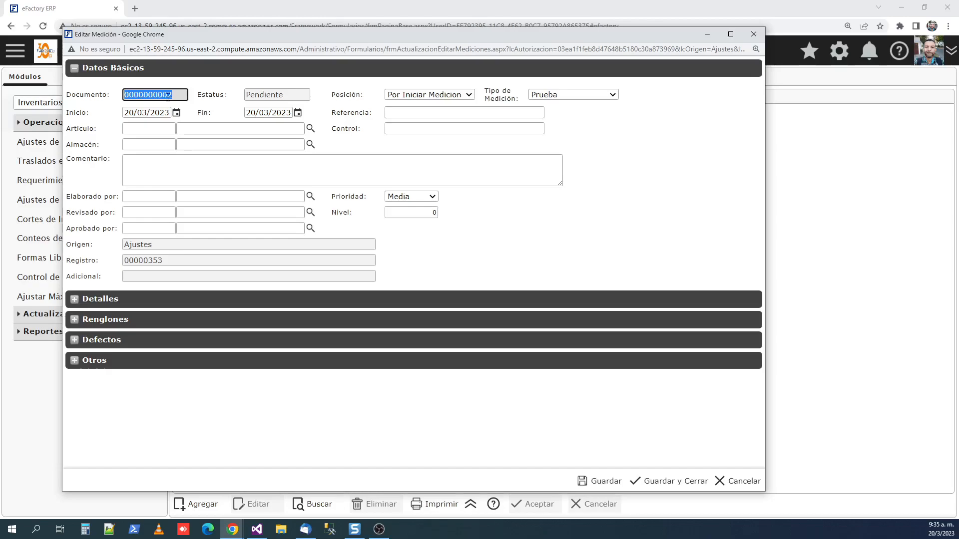
pyautogui.click(204, 108)
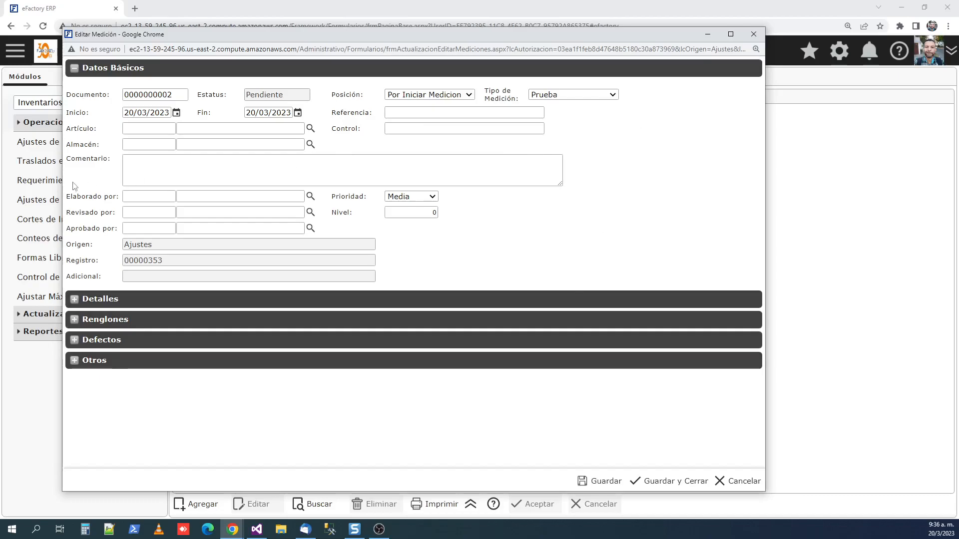
pyautogui.click(143, 131)
pyautogui.click(343, 141)
pyautogui.click(163, 198)
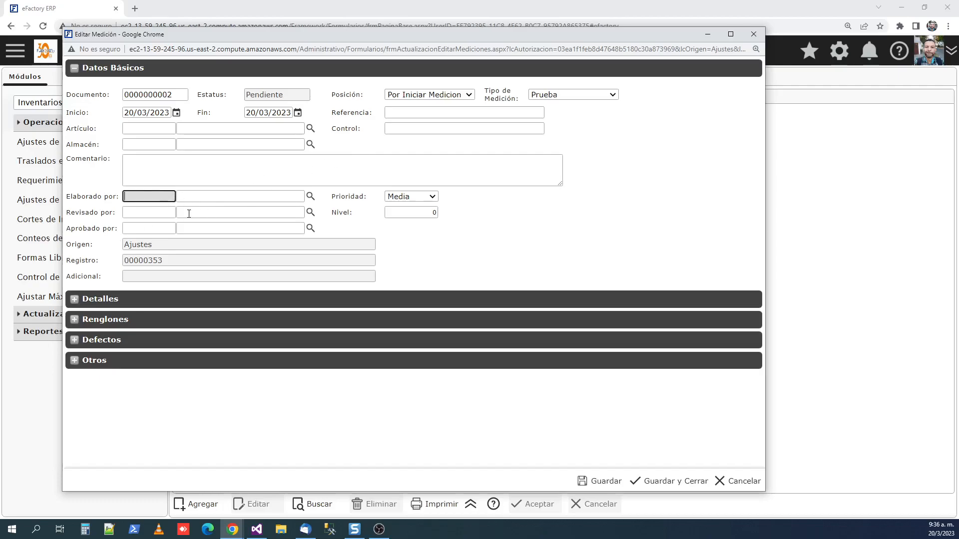
pyautogui.click(176, 204)
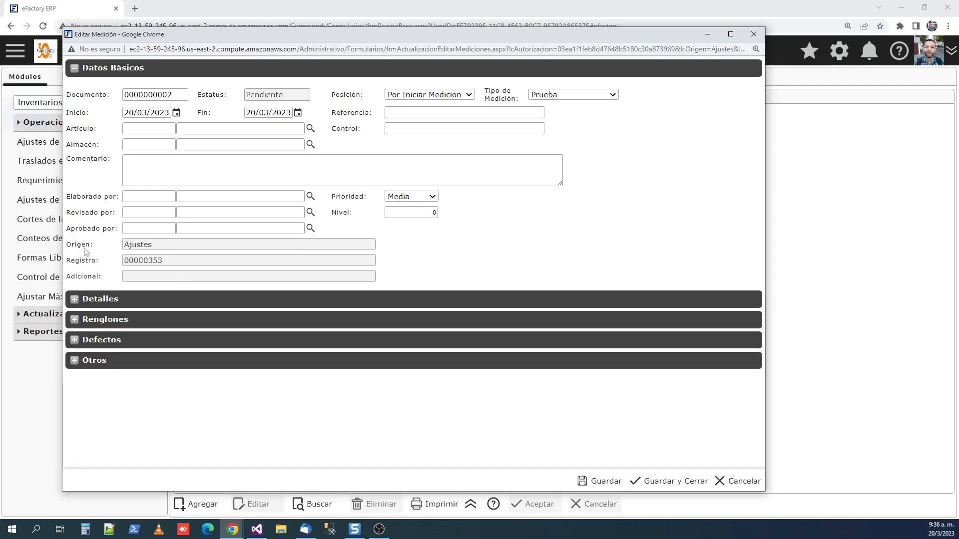
# Step: Check the measurement's origin and source record fields, and expand the Detalles section to show its contents
pyautogui.moveTo(124, 246); pyautogui.dragTo(166, 262)
pyautogui.click(166, 263)
pyautogui.click(107, 302)
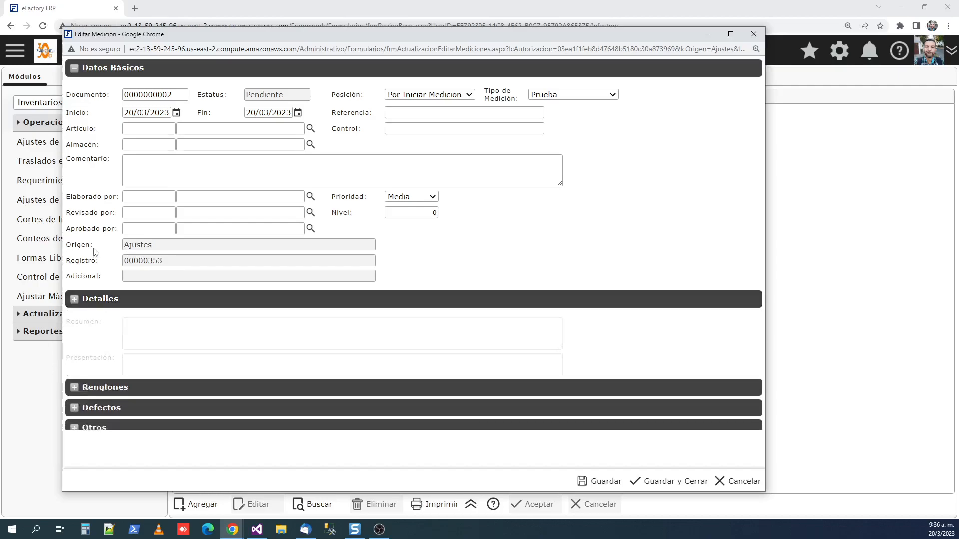
pyautogui.scroll(-3, 94, 249)
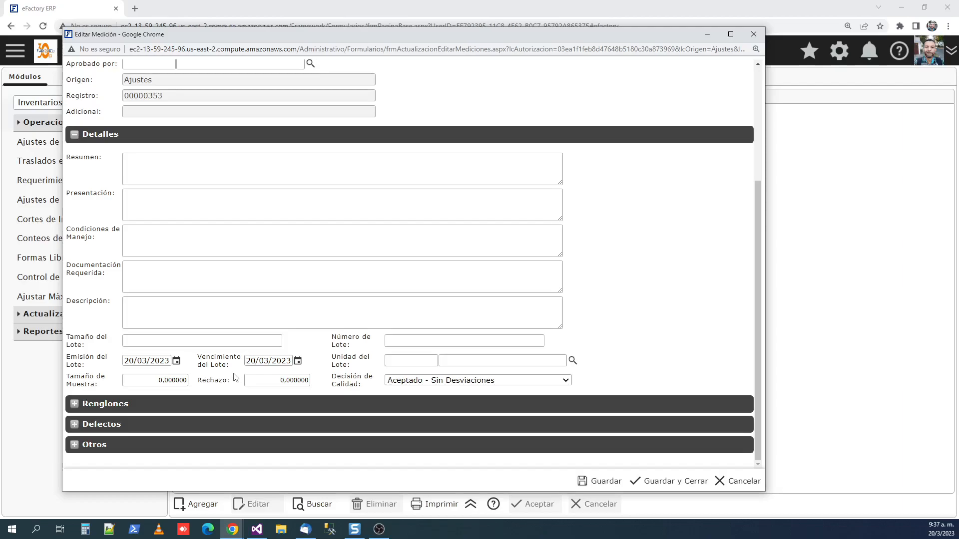
# Step: Examine the sample size, rejection and quality decision fields in Detalles, including the list of quality decision options, without changing them
pyautogui.click(181, 380)
pyautogui.click(237, 384)
pyautogui.click(278, 381)
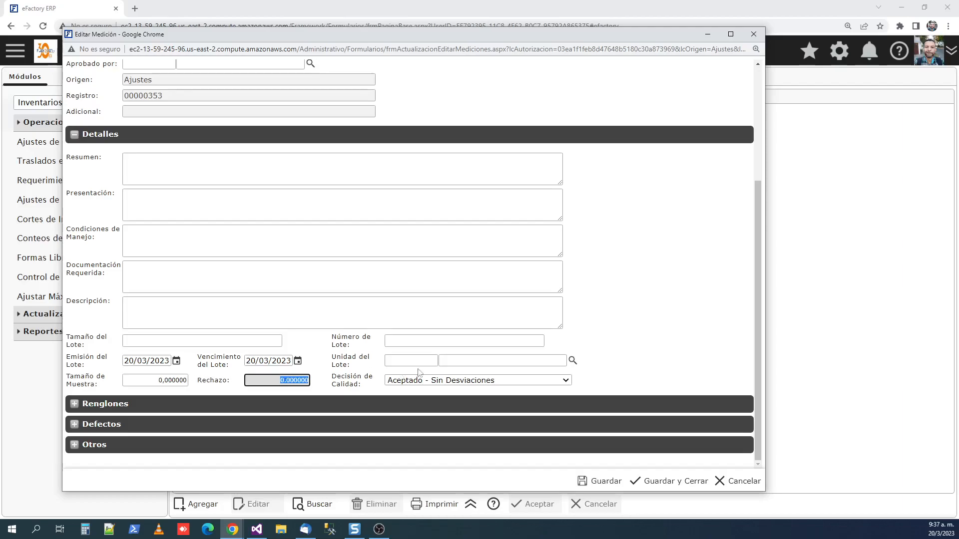
pyautogui.click(628, 318)
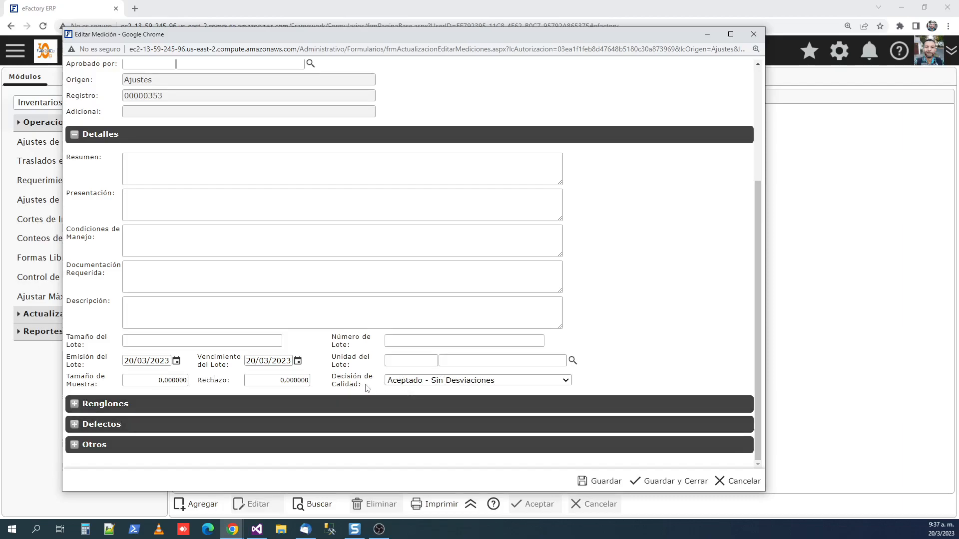
pyautogui.click(571, 381)
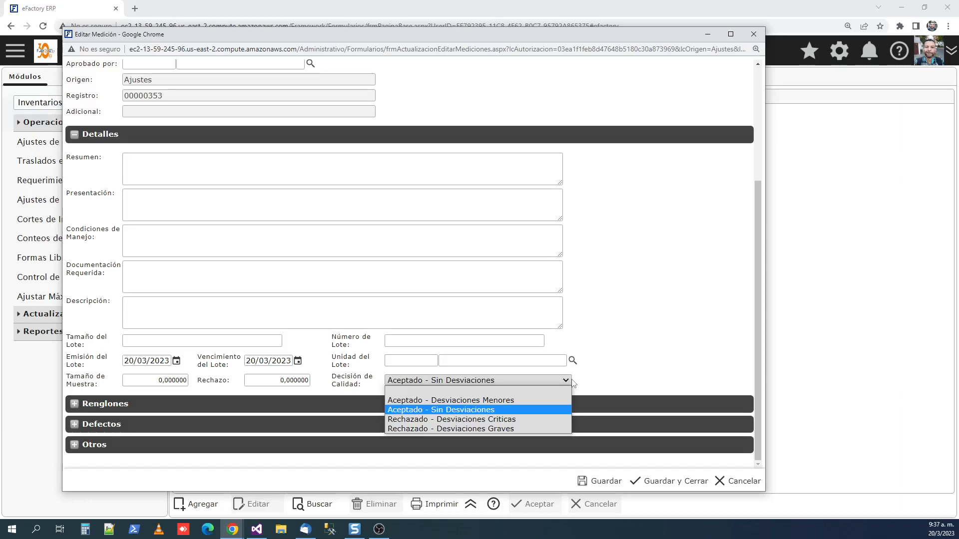
pyautogui.click(595, 381)
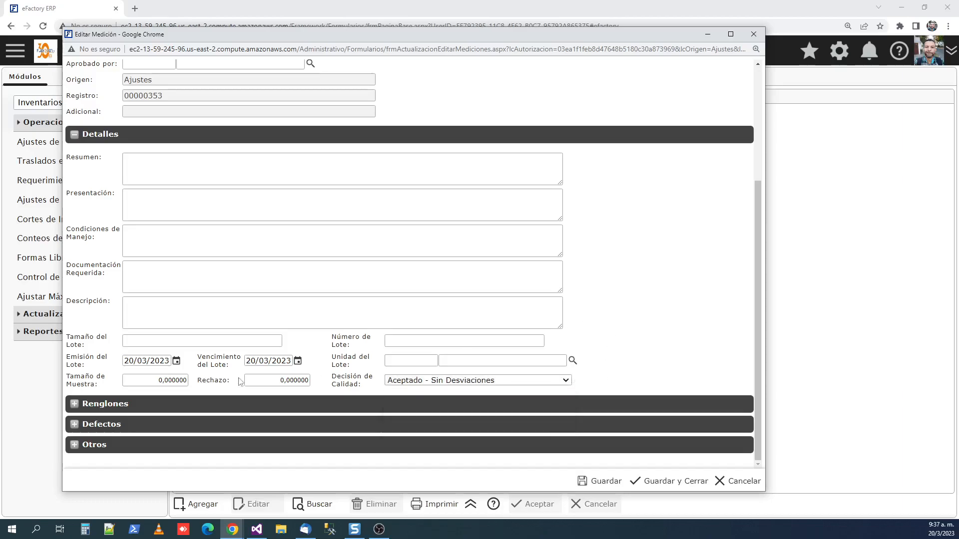
# Step: Expand the Renglones section, inspect the NIVAGUA-00 row's unit and limits, and set its result to Alto
pyautogui.click(90, 405)
pyautogui.scroll(-3, 131, 335)
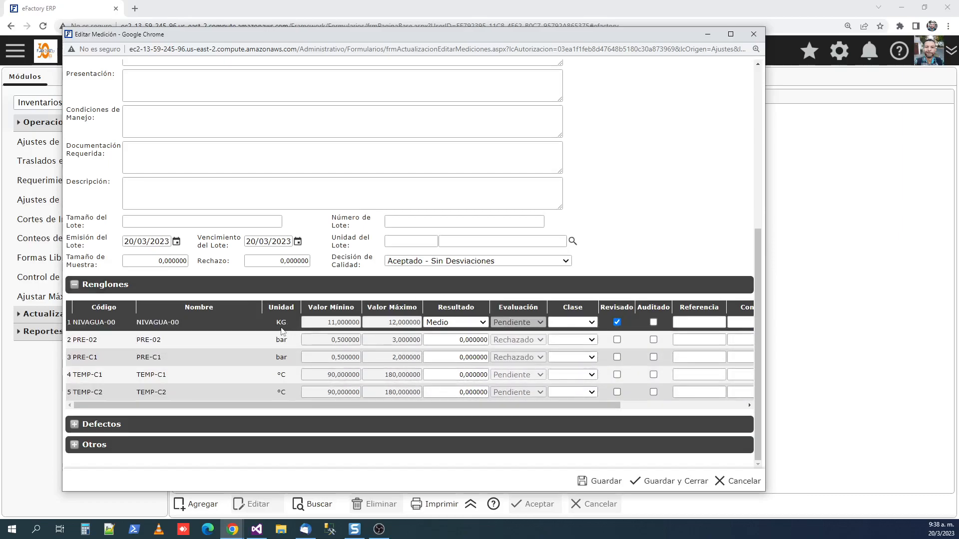
pyautogui.moveTo(73, 323); pyautogui.dragTo(118, 324)
pyautogui.moveTo(277, 322); pyautogui.dragTo(289, 323)
pyautogui.click(294, 329)
pyautogui.moveTo(328, 323); pyautogui.dragTo(397, 323)
pyautogui.click(343, 324)
pyautogui.click(460, 324)
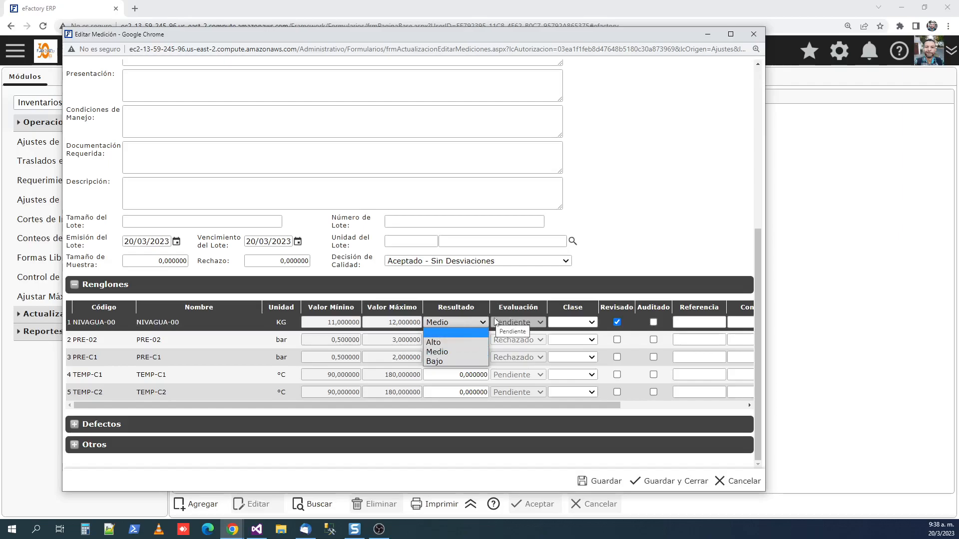
pyautogui.click(448, 342)
pyautogui.click(484, 307)
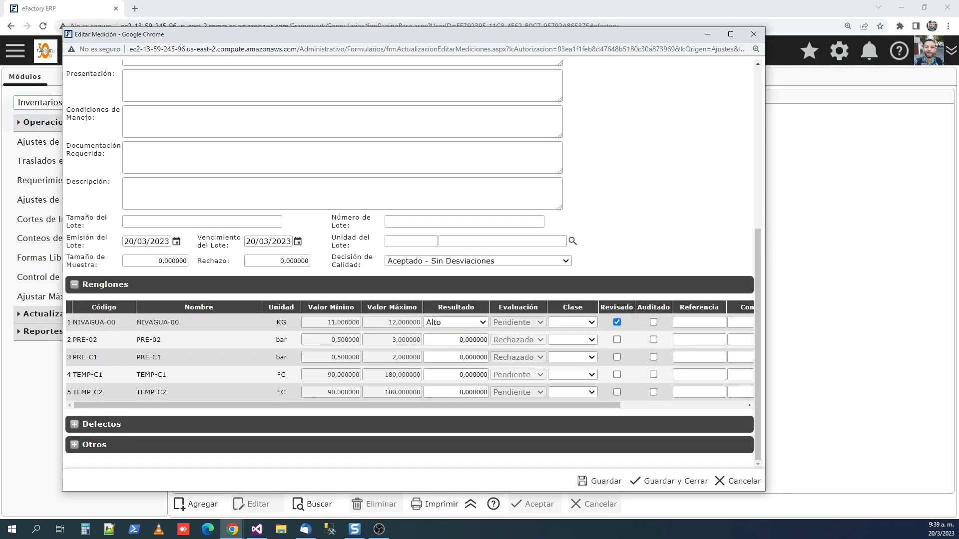
# Step: Review the remaining Renglones columns, including the class options, reviewed and audited flags, reference, control and comment, without choosing a class
pyautogui.moveTo(605, 408); pyautogui.dragTo(749, 412)
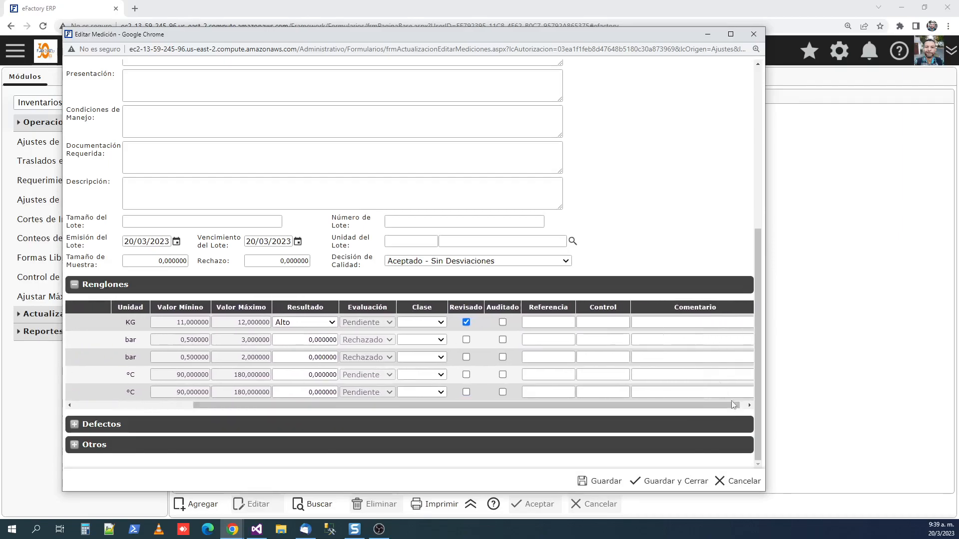
pyautogui.click(438, 323)
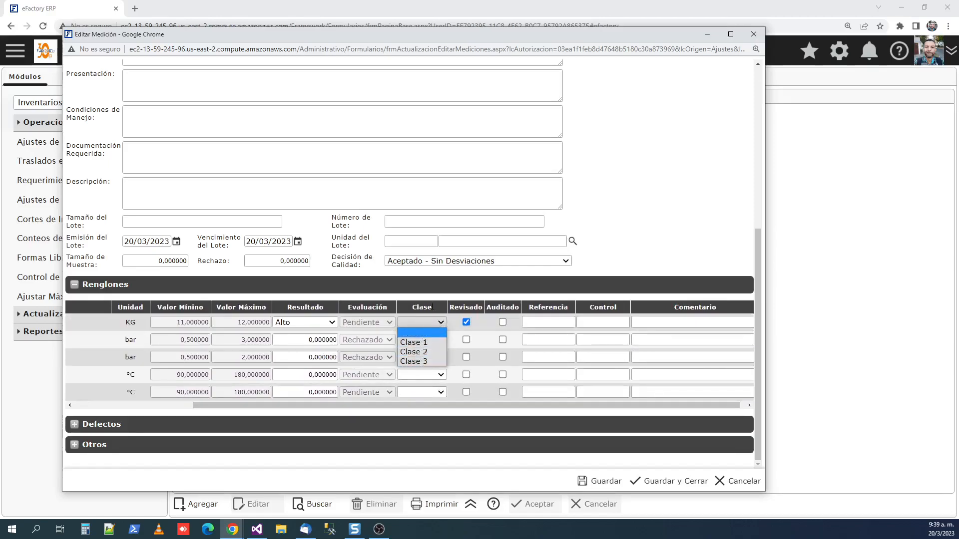
pyautogui.click(438, 310)
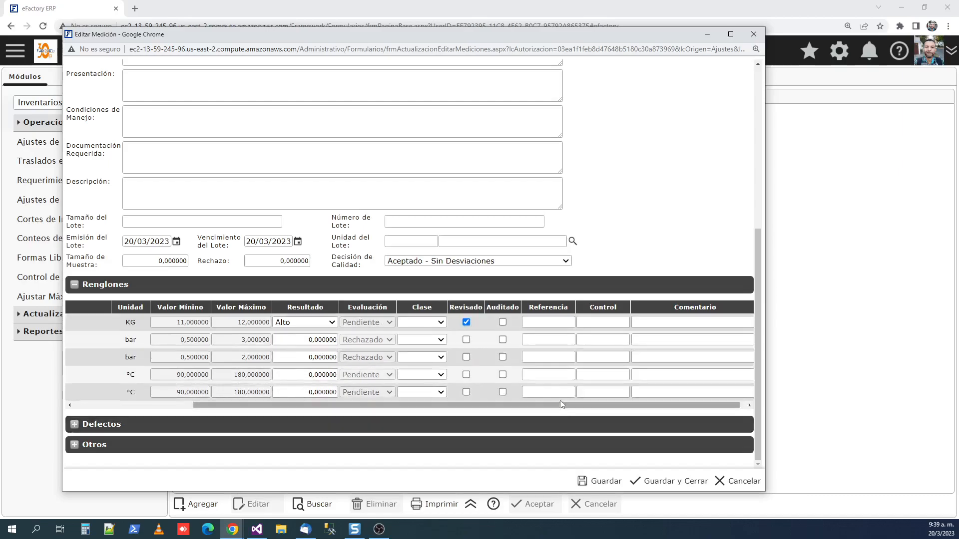
pyautogui.moveTo(564, 406); pyautogui.dragTo(634, 412)
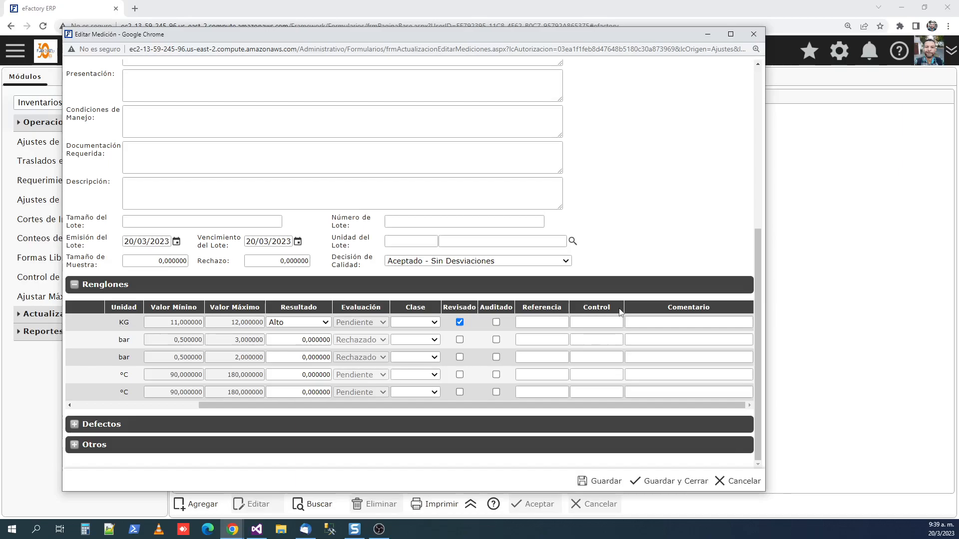
pyautogui.click(189, 405)
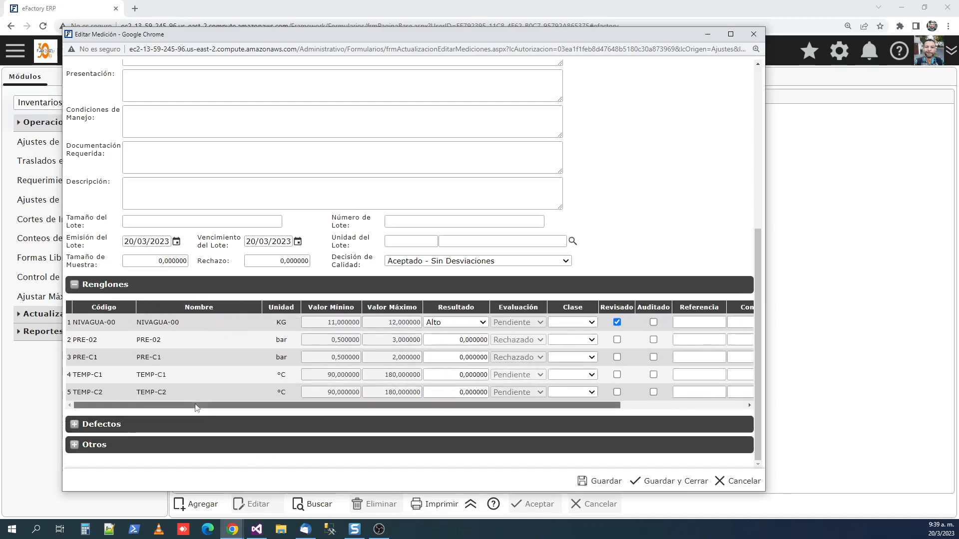
# Step: Check the PRE-02 row's unit and minimum and maximum values, and set its result to 2,2
pyautogui.doubleClick(123, 340)
pyautogui.click(194, 333)
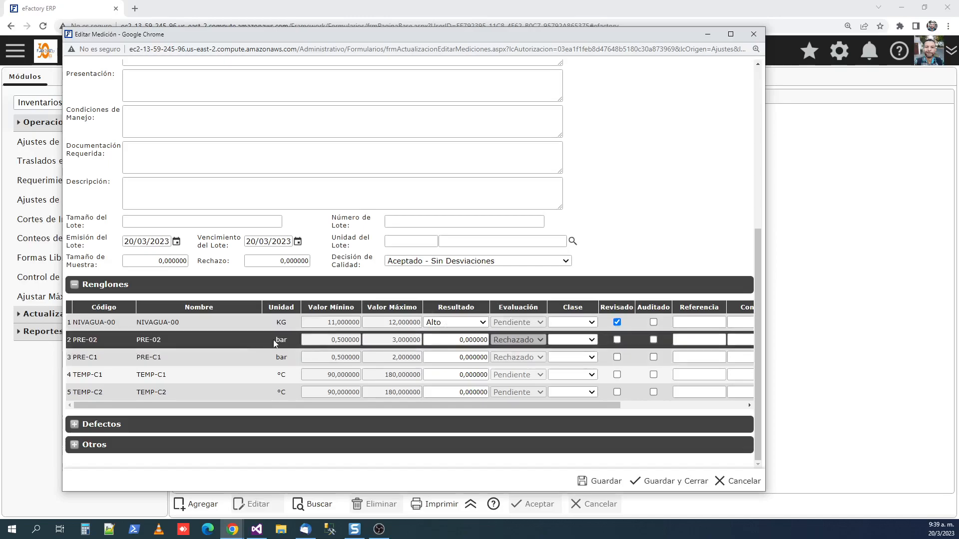
pyautogui.moveTo(275, 341); pyautogui.dragTo(292, 344)
pyautogui.click(293, 344)
pyautogui.moveTo(331, 343); pyautogui.dragTo(397, 342)
pyautogui.click(449, 341)
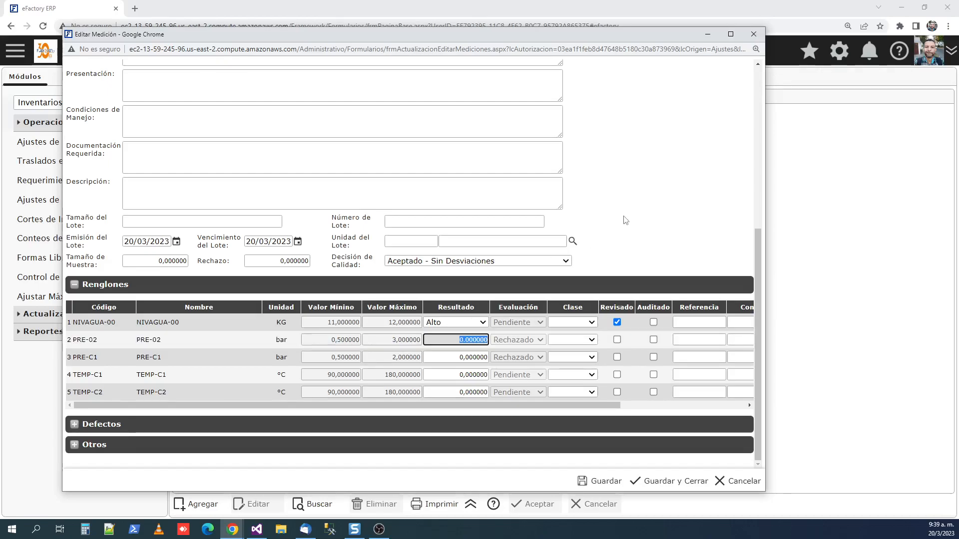
pyautogui.write('2,')
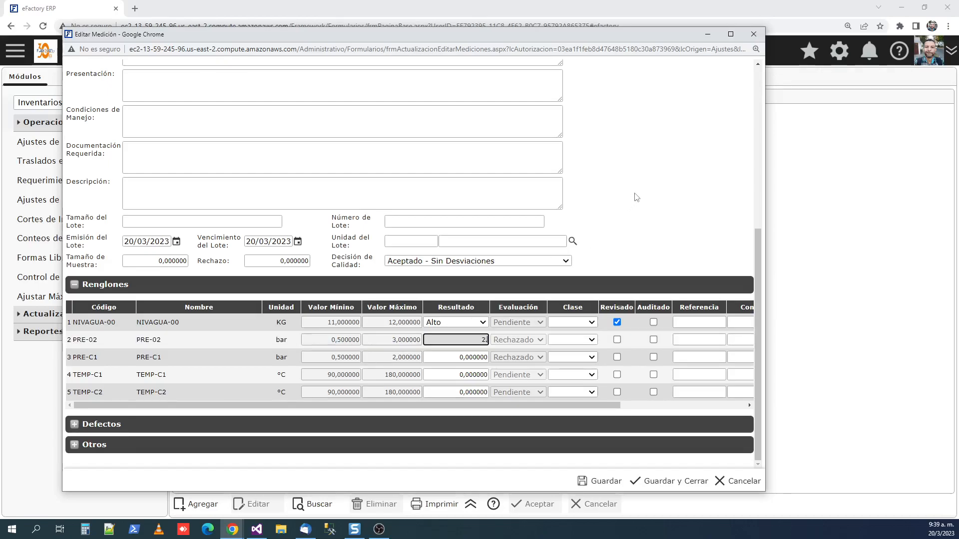
pyautogui.write('2')
pyautogui.press('Tab')
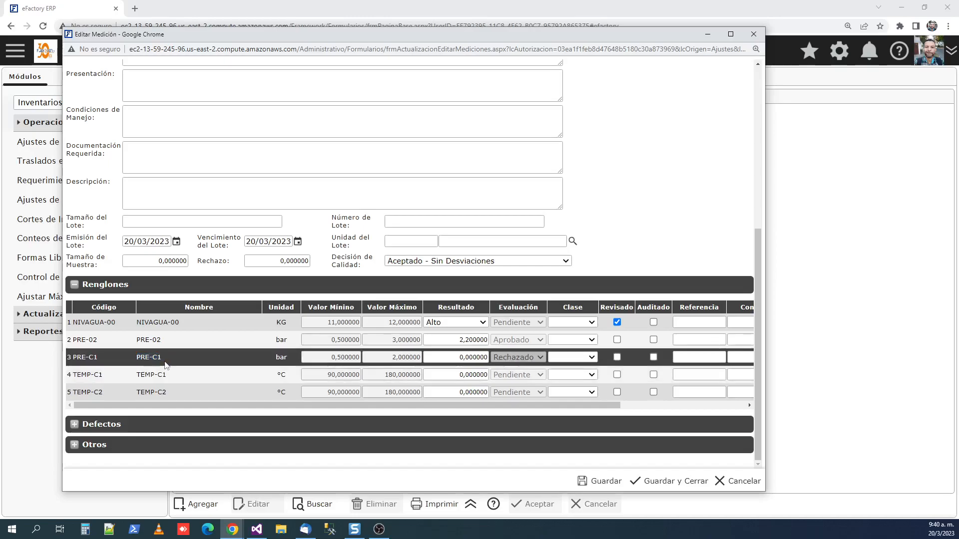
# Step: Set the result of the PRE-C1 measurement row to 3.1
pyautogui.click(484, 358)
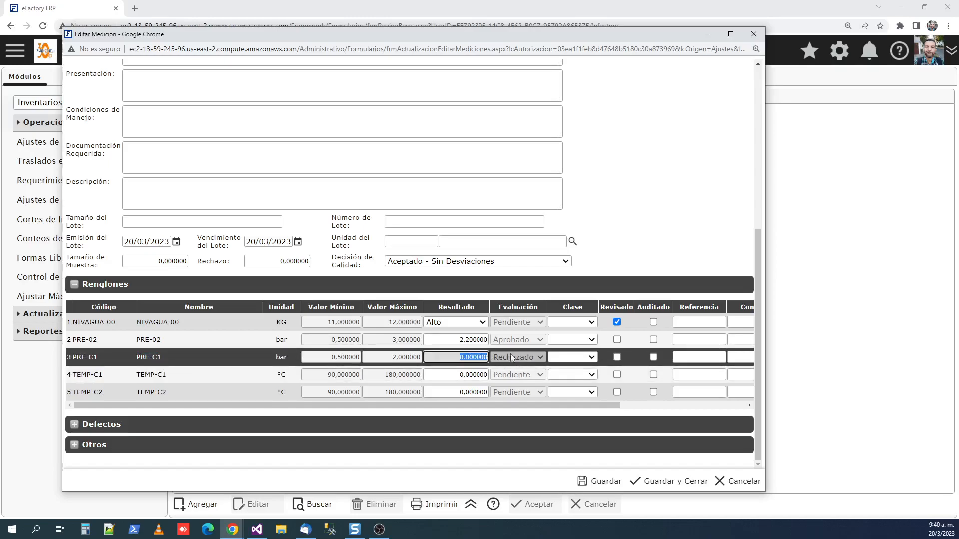
pyautogui.write('3.1')
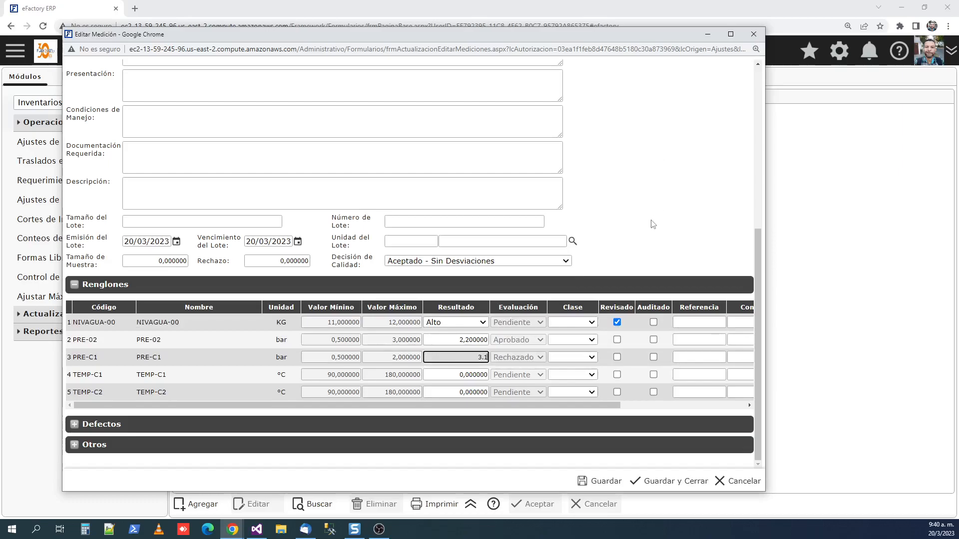
pyautogui.click(650, 220)
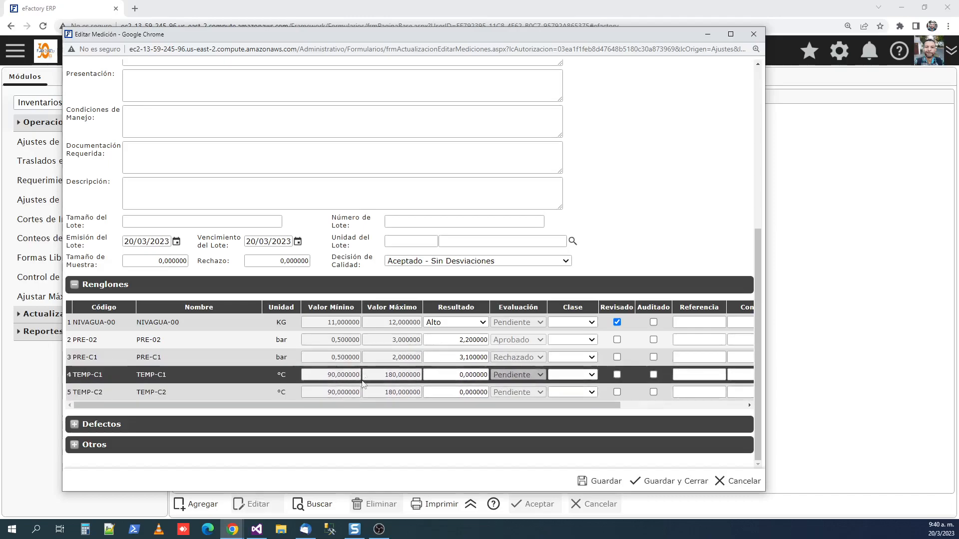
# Step: Set the measurement results to 170 for TEMP-C1 and 165 for TEMP-C2
pyautogui.click(456, 375)
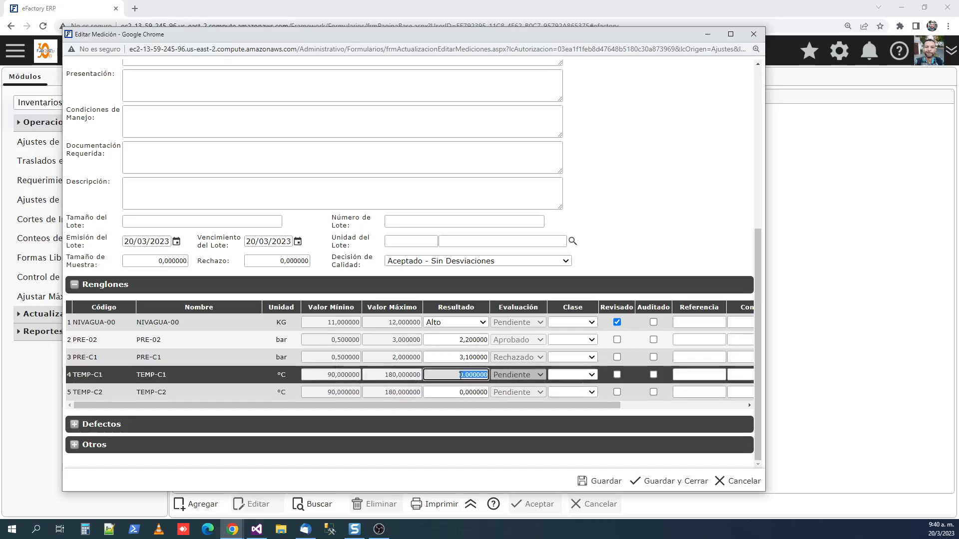
pyautogui.write('170')
pyautogui.click(459, 390)
pyautogui.write('165')
pyautogui.press('Tab')
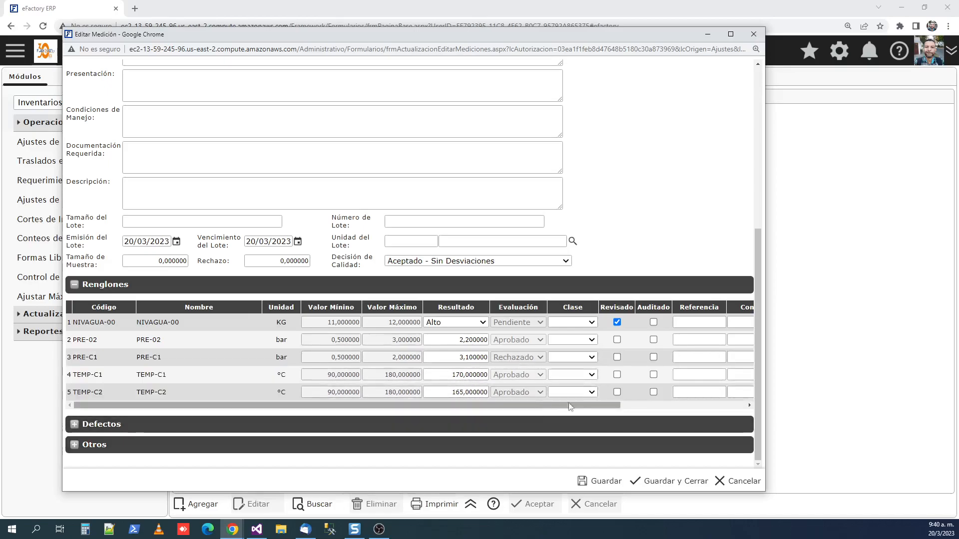
# Step: Expand the Defectos section and list the available faults for the existing defect row, cancelling the search without choosing one
pyautogui.click(694, 406)
pyautogui.moveTo(694, 406); pyautogui.dragTo(451, 422)
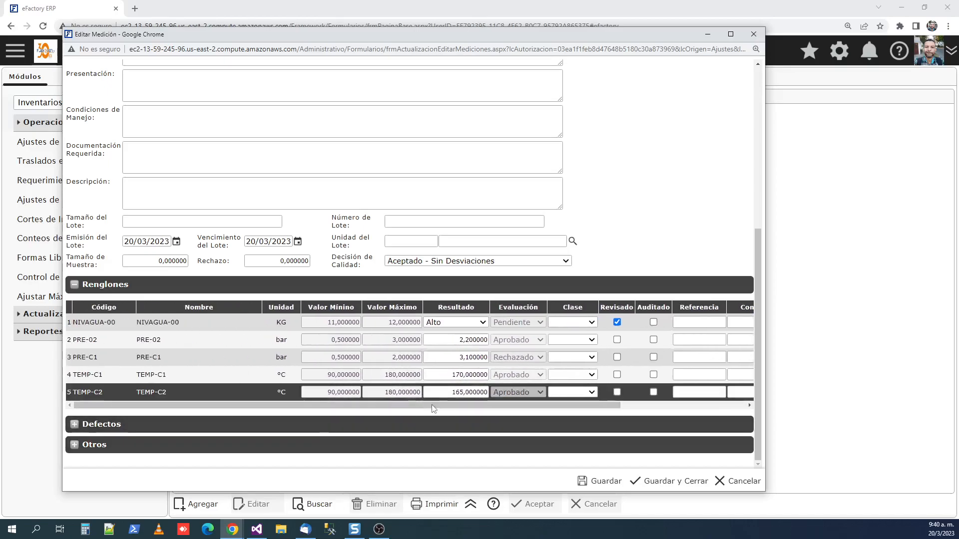
pyautogui.click(108, 426)
pyautogui.scroll(-3, 210, 373)
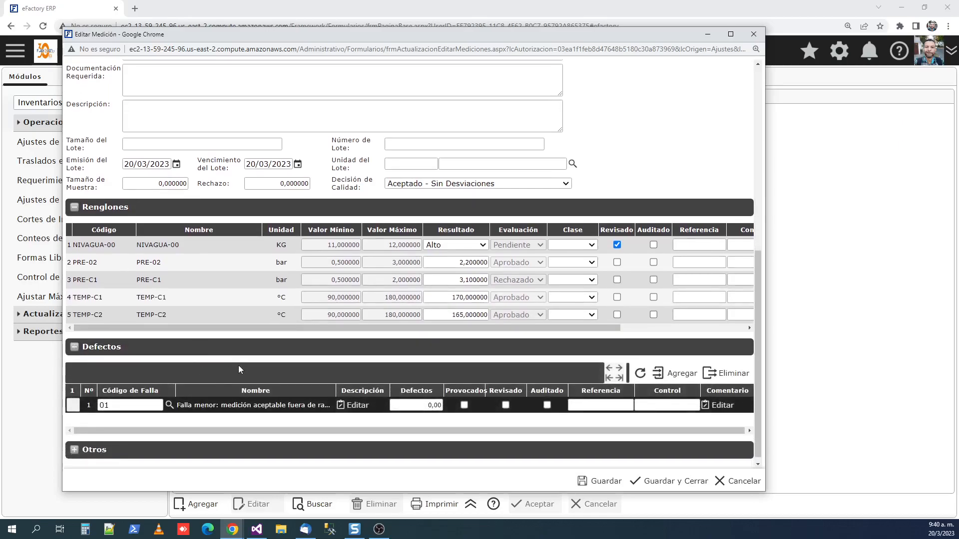
pyautogui.scroll(-1, 235, 367)
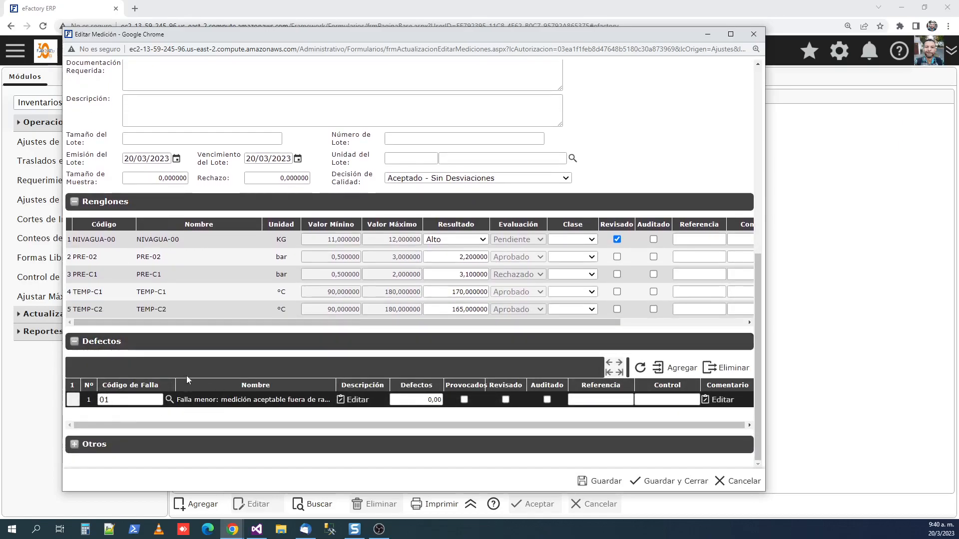
pyautogui.click(169, 400)
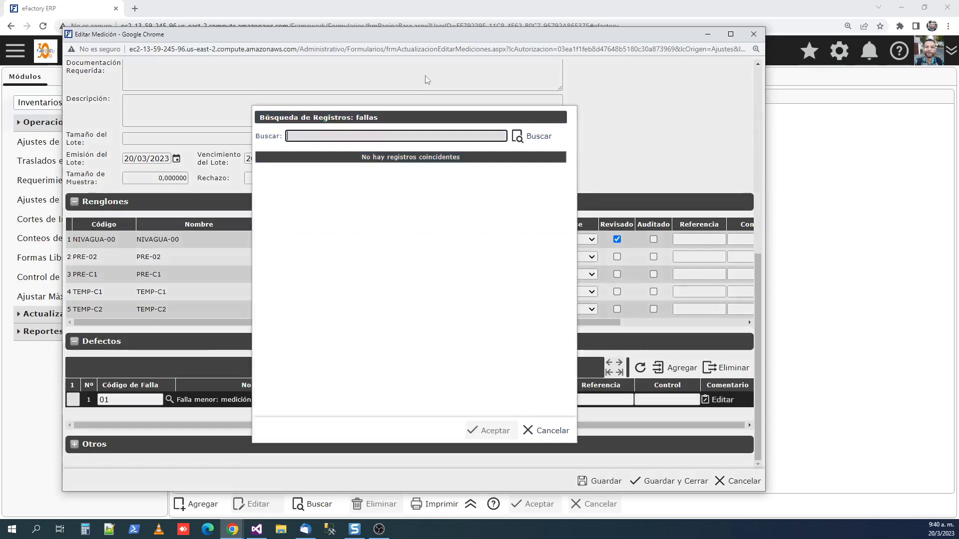
pyautogui.click(532, 136)
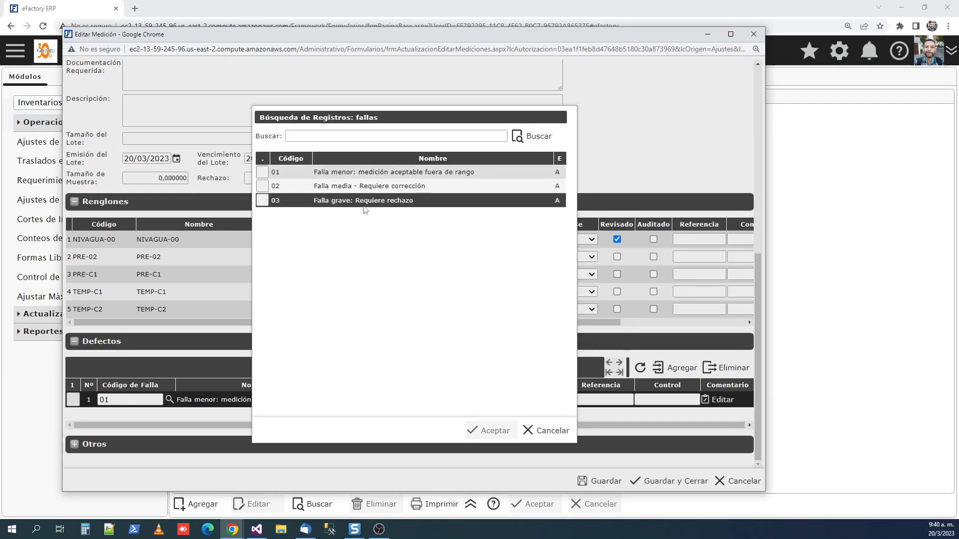
pyautogui.click(540, 426)
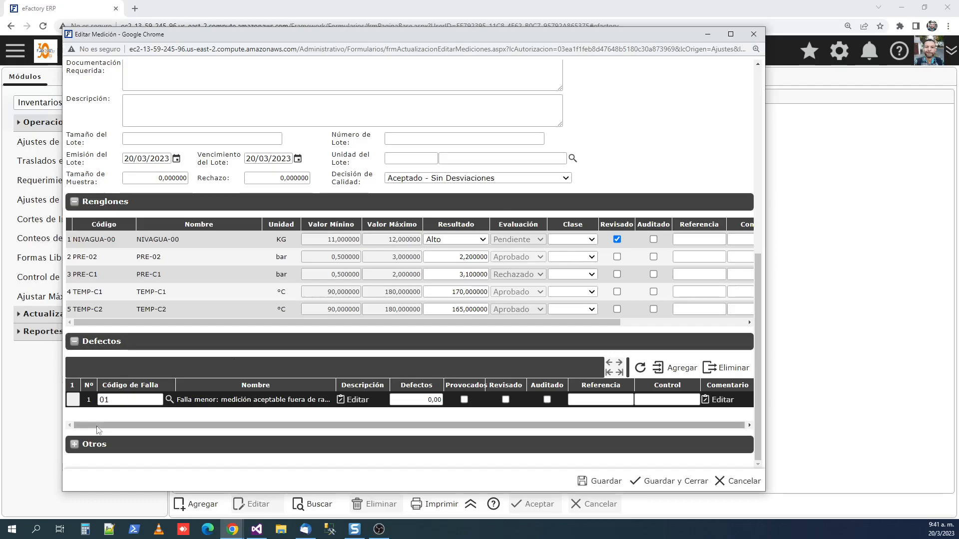
# Step: Expand the Otros section and examine its additional character, date, numeric, logical and memo fields without entering data
pyautogui.click(94, 444)
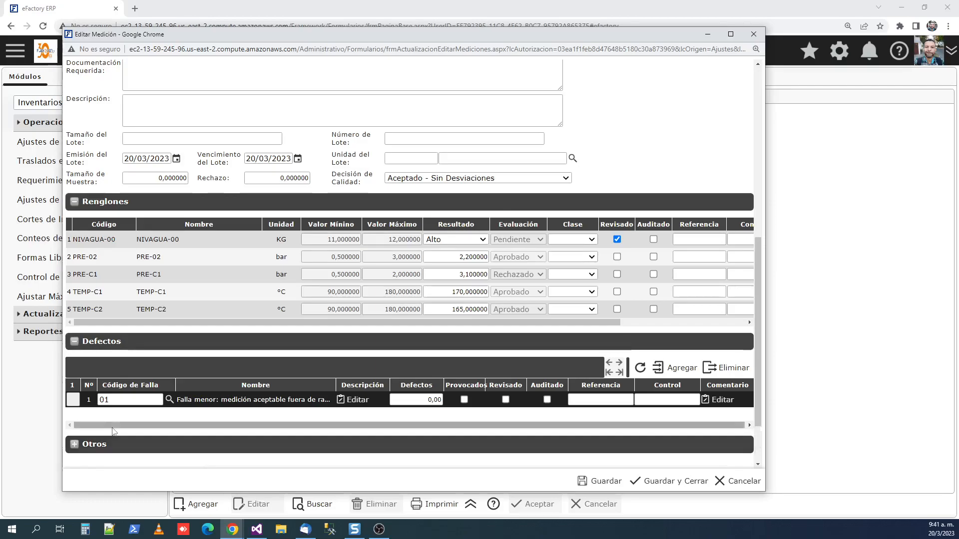
pyautogui.scroll(-2, 142, 363)
pyautogui.scroll(-3, 145, 374)
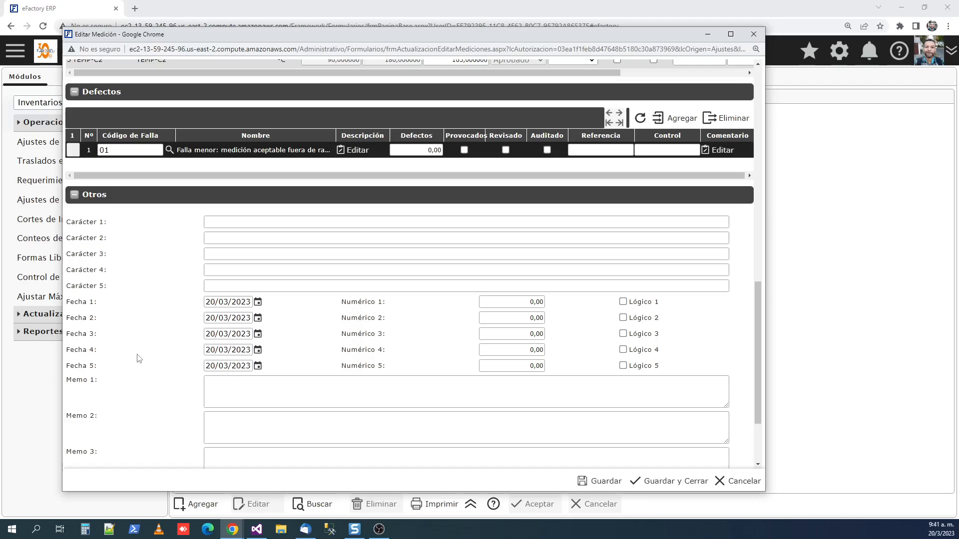
pyautogui.scroll(6, 140, 360)
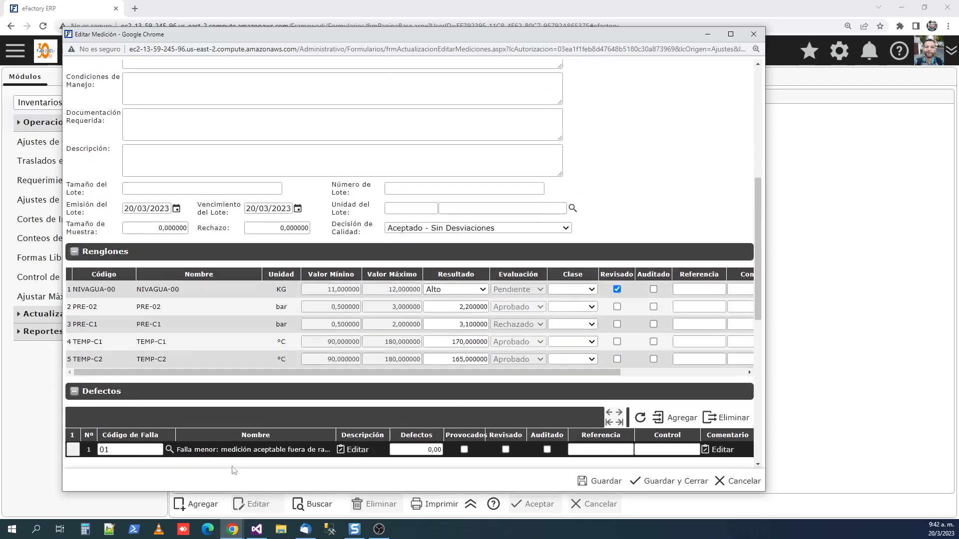
pyautogui.scroll(-4, 167, 429)
pyautogui.scroll(-4, 166, 429)
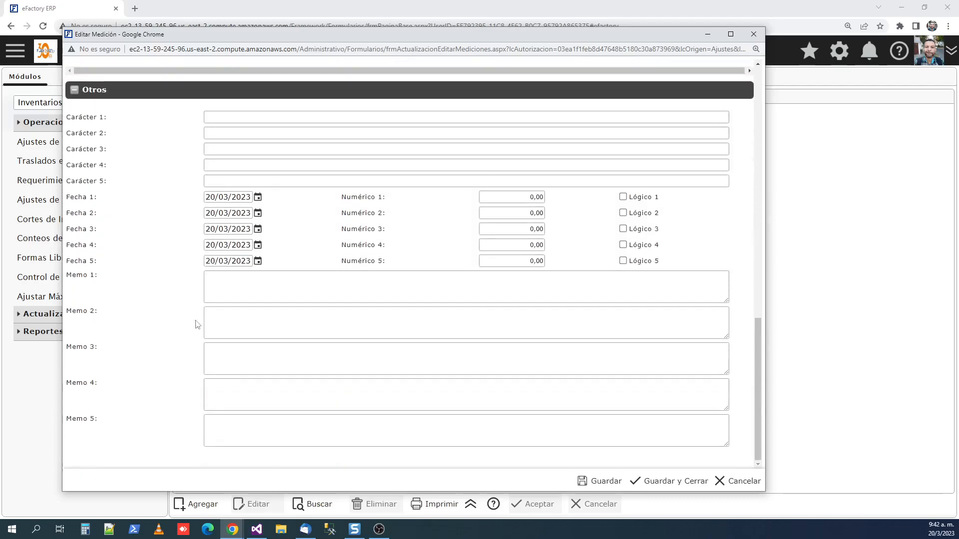
pyautogui.click(263, 117)
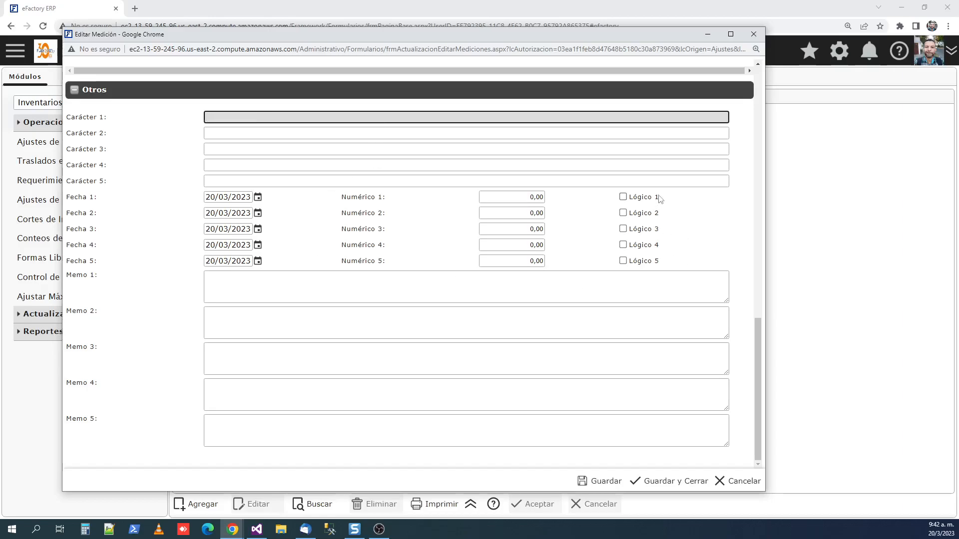
pyautogui.click(266, 302)
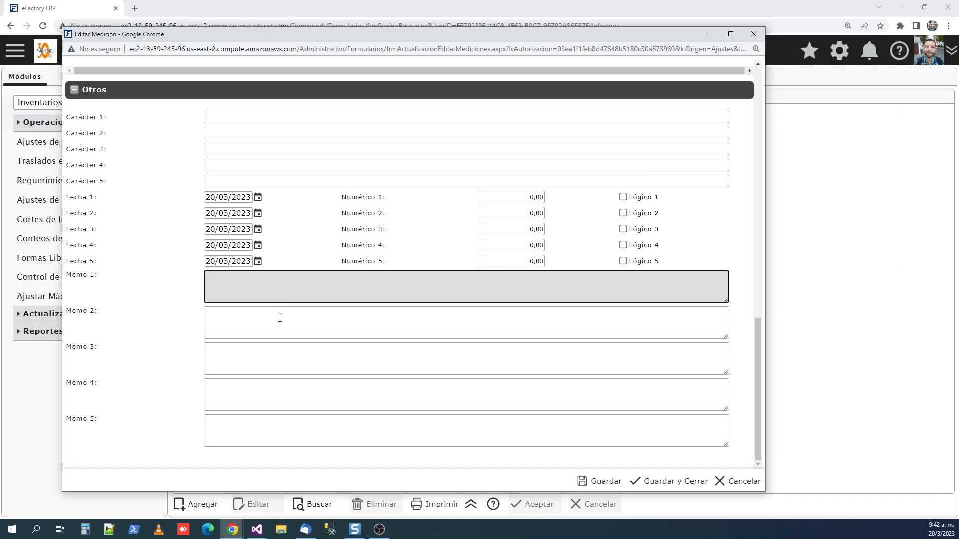
# Step: Enter the comment "Medición de caraqcteristicas de la caldera donde se produjo ma medición" in the measurement's Datos Básicos section
pyautogui.click(282, 381)
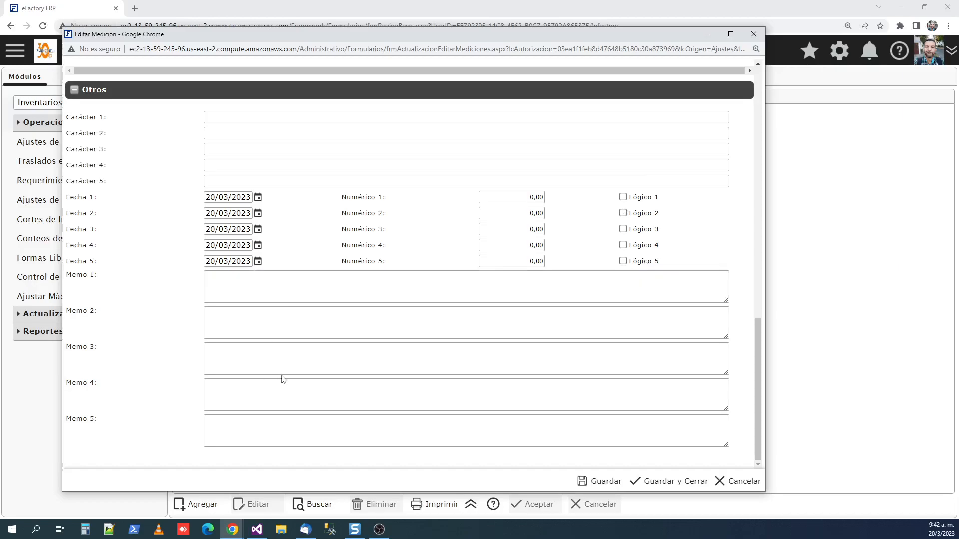
pyautogui.click(161, 388)
pyautogui.scroll(3, 160, 388)
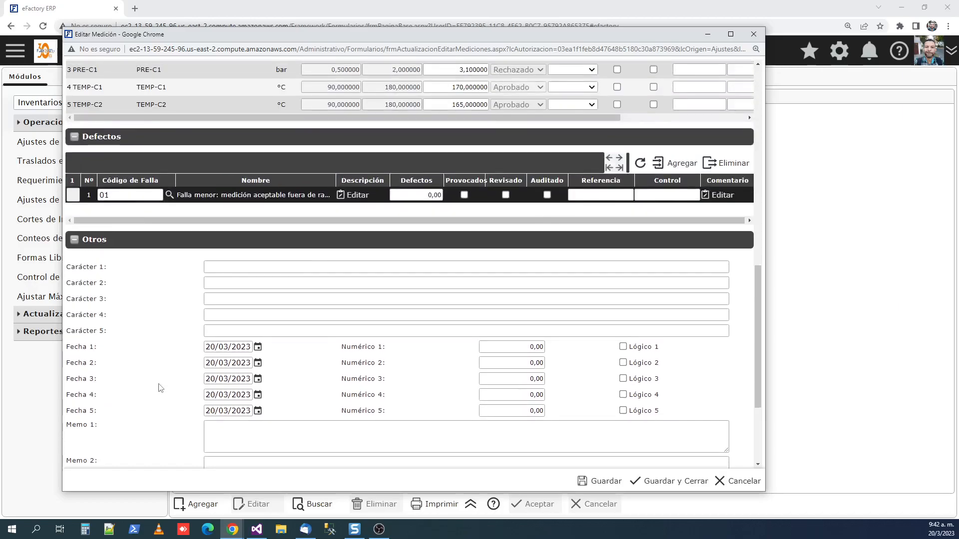
pyautogui.scroll(1, 161, 389)
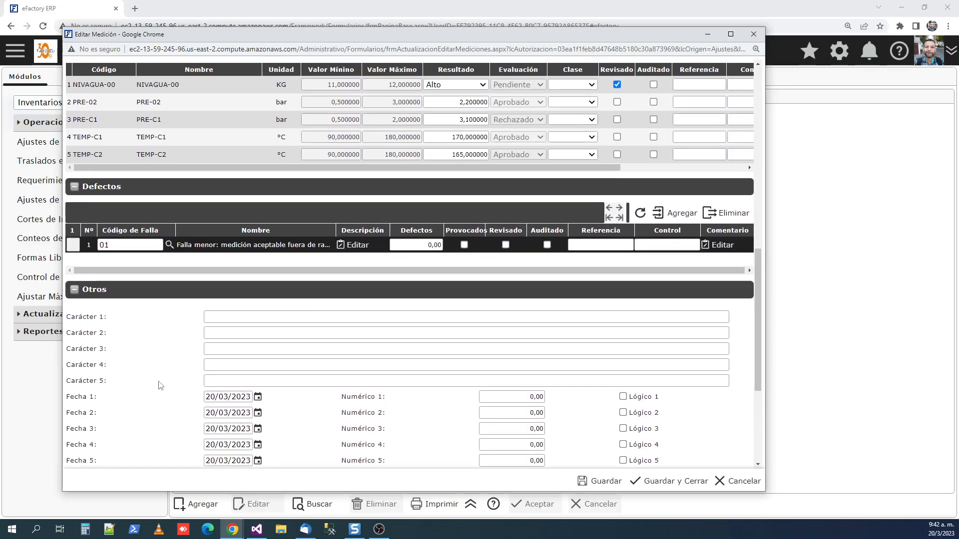
pyautogui.scroll(10, 161, 386)
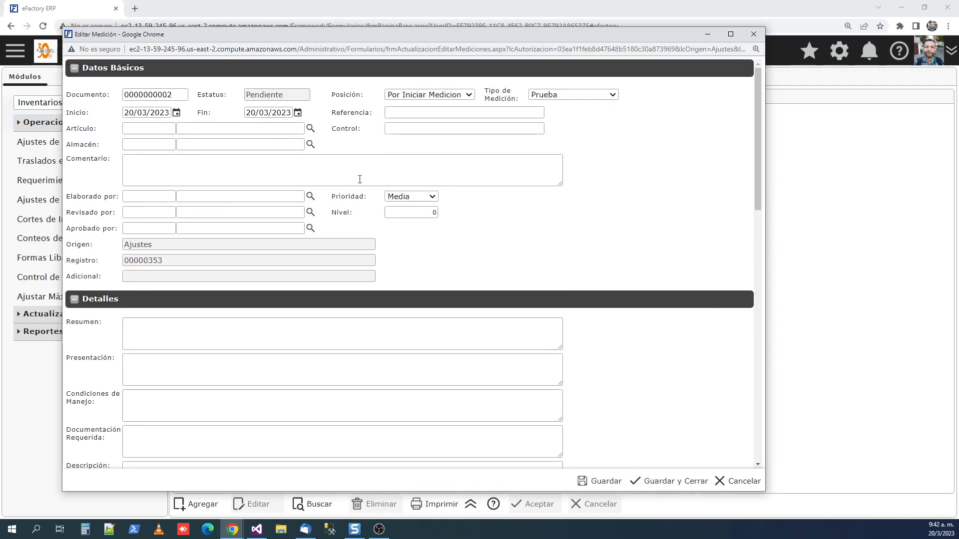
pyautogui.click(501, 169)
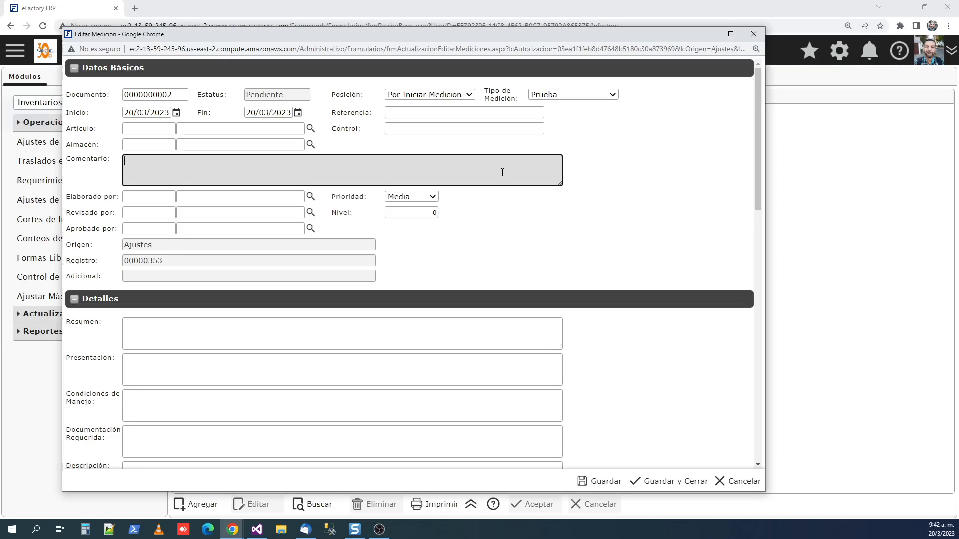
pyautogui.write('Medición de caraqct')
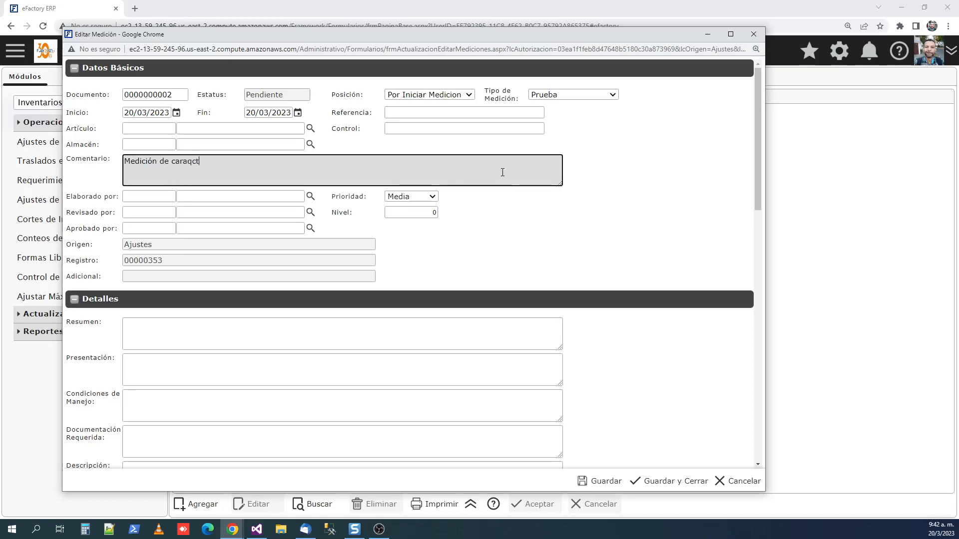
pyautogui.write('eristicas de la')
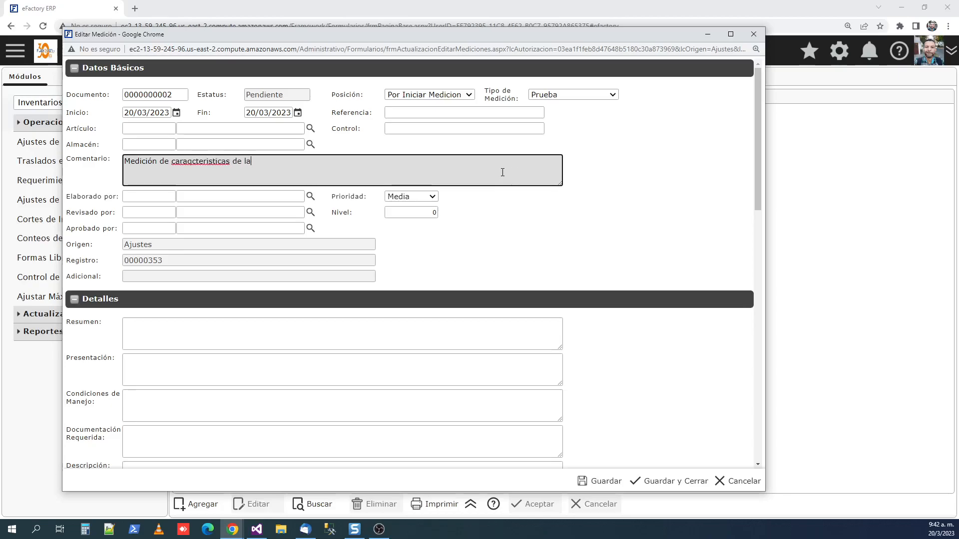
pyautogui.write(' caldera donde se produ')
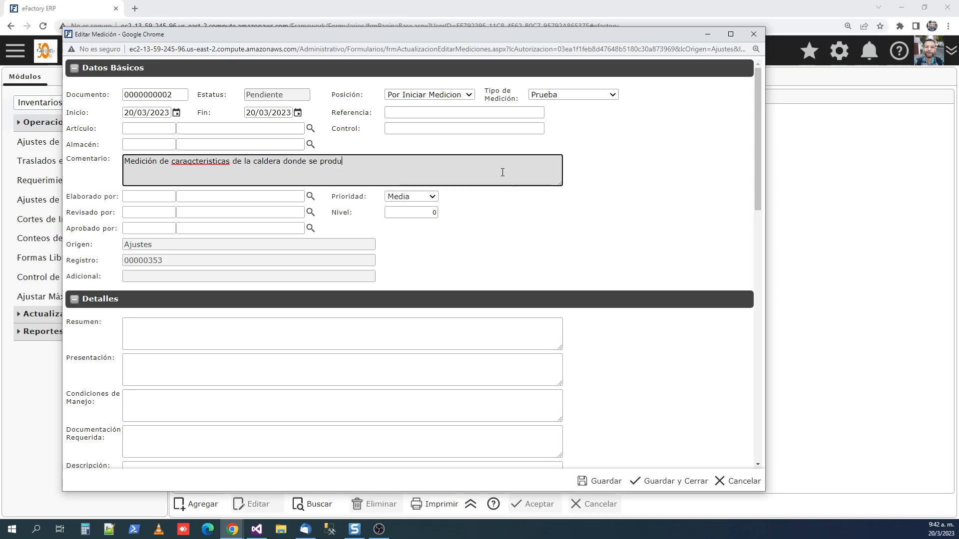
pyautogui.write('jo ma medición')
# Step: Correct the misspelled words in the comment to "características" and "la", and save and close the measurement
pyautogui.rightClick(184, 164)
pyautogui.click(200, 172)
pyautogui.rightClick(356, 164)
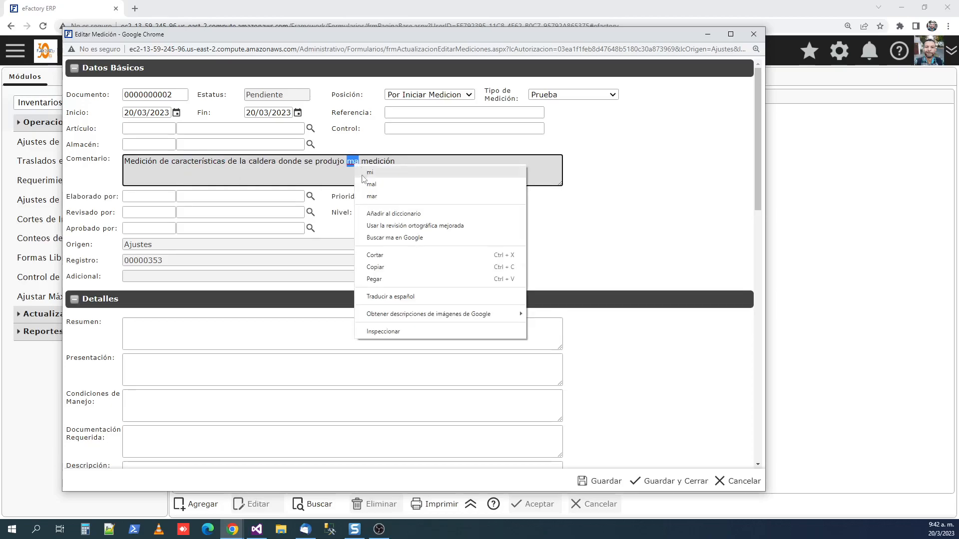
pyautogui.click(351, 164)
pyautogui.doubleClick(351, 163)
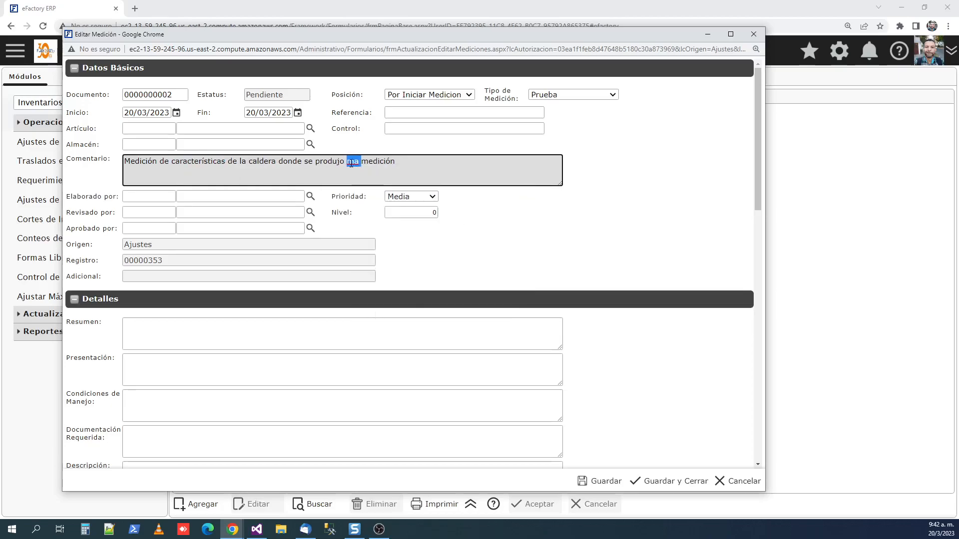
pyautogui.write('la')
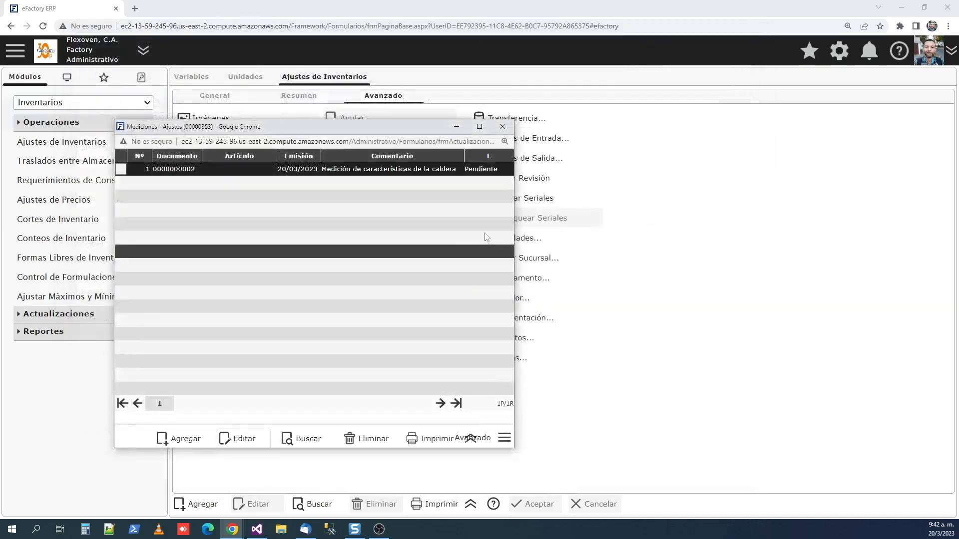
# Step: Preview the measurement on screen with the Formato de Mediciones print format, and close the report and the measurements list
pyautogui.click(432, 437)
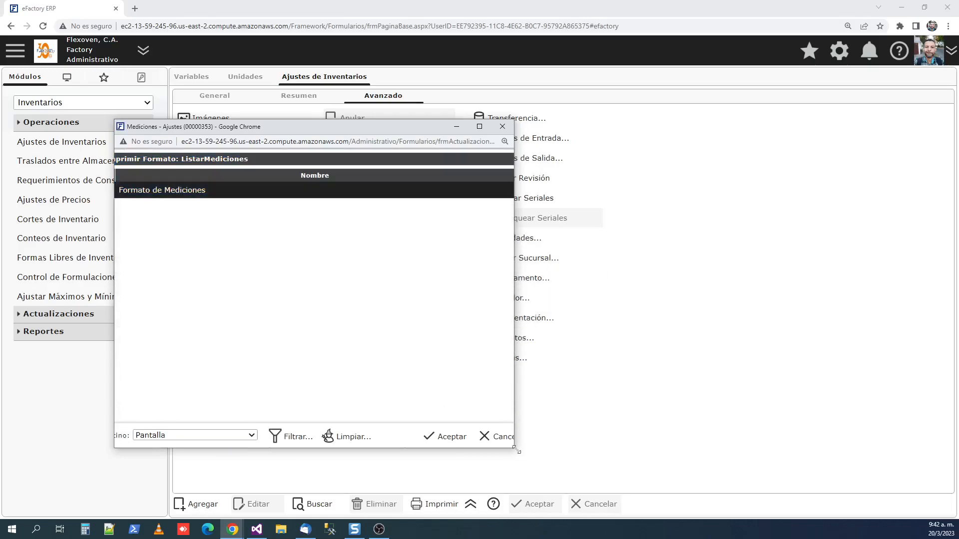
pyautogui.doubleClick(237, 208)
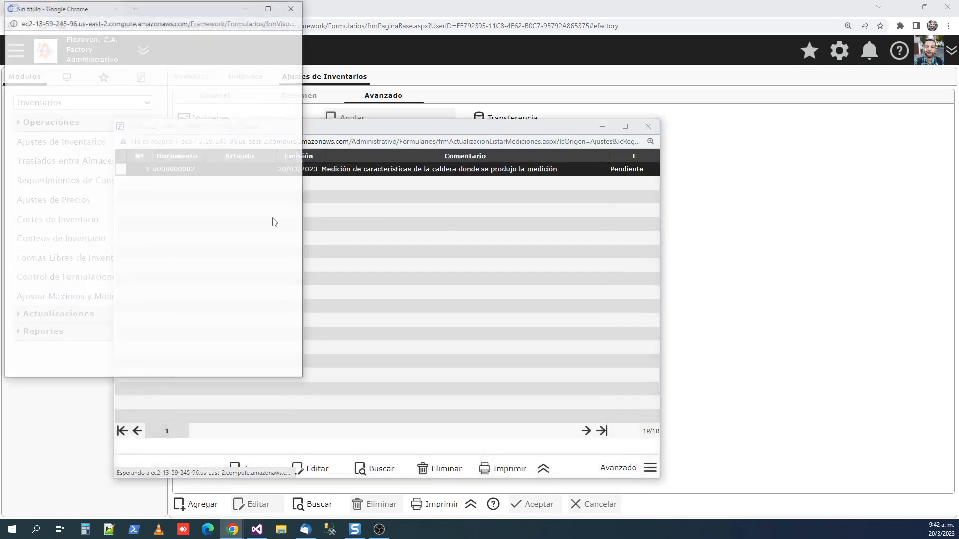
pyautogui.moveTo(304, 381); pyautogui.dragTo(471, 488)
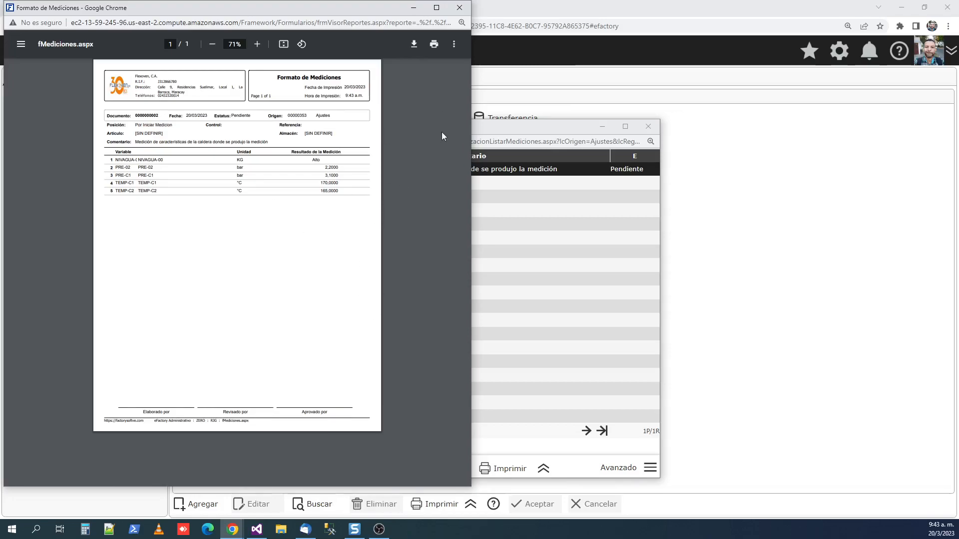
pyautogui.click(459, 7)
pyautogui.moveTo(519, 132); pyautogui.dragTo(569, 117)
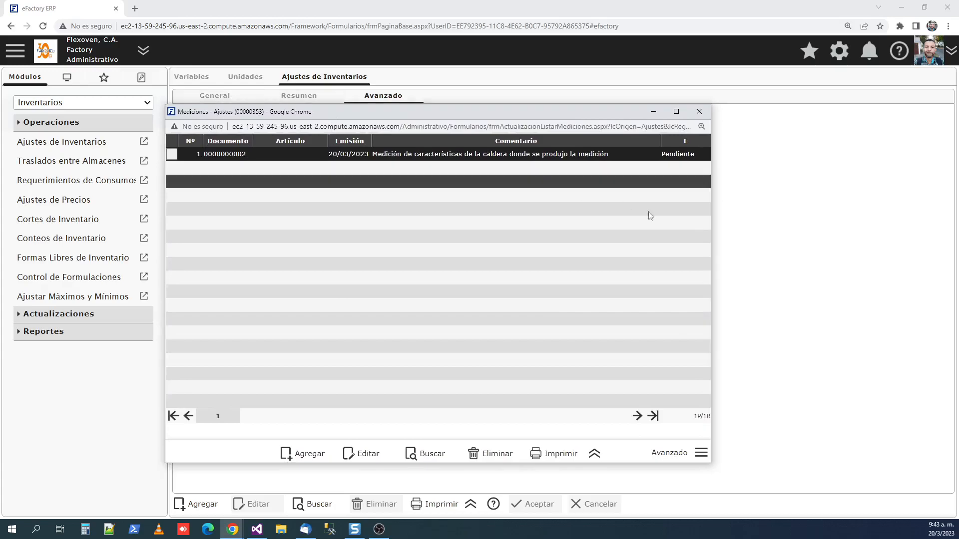
pyautogui.click(698, 111)
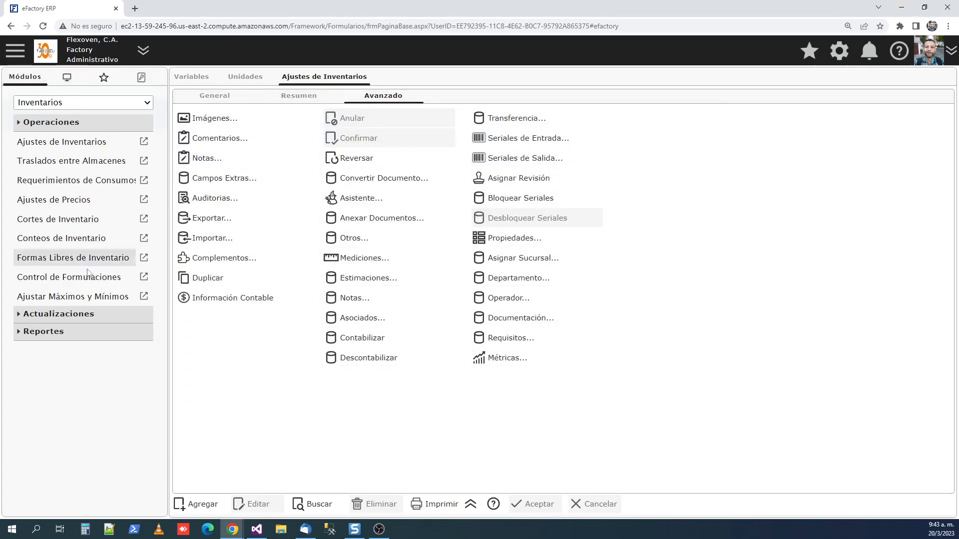
# Step: View the operations of the Ventas and Producción modules, and return to the general data of the open variable
pyautogui.click(71, 106)
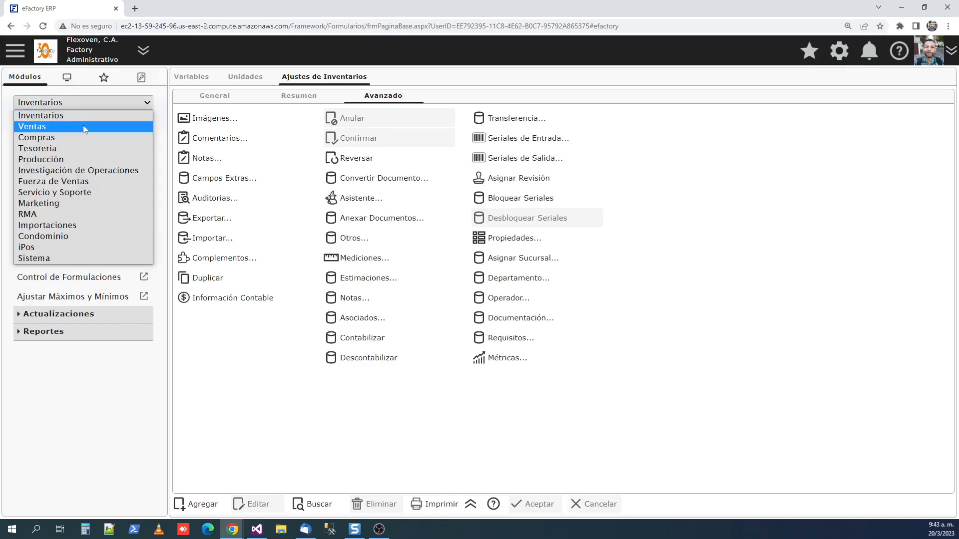
pyautogui.click(82, 125)
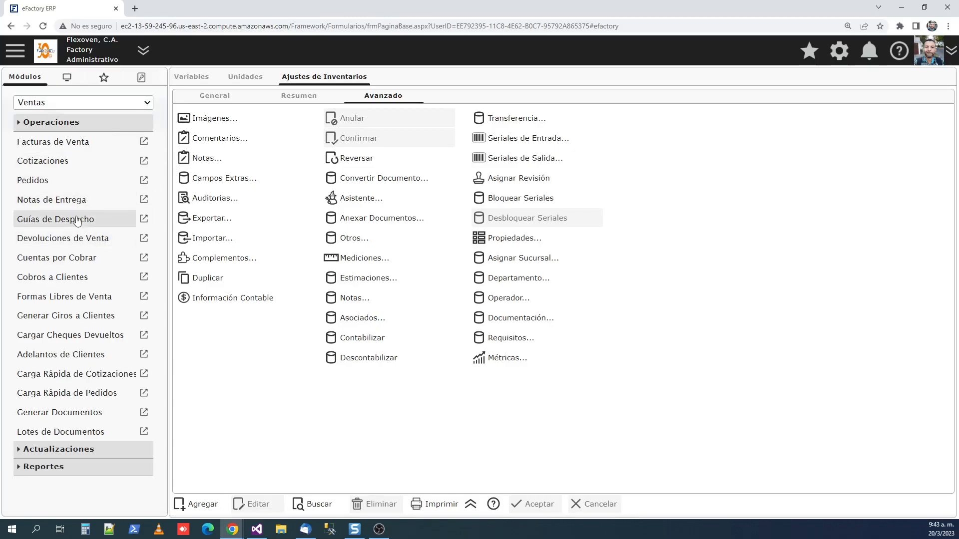
pyautogui.click(100, 102)
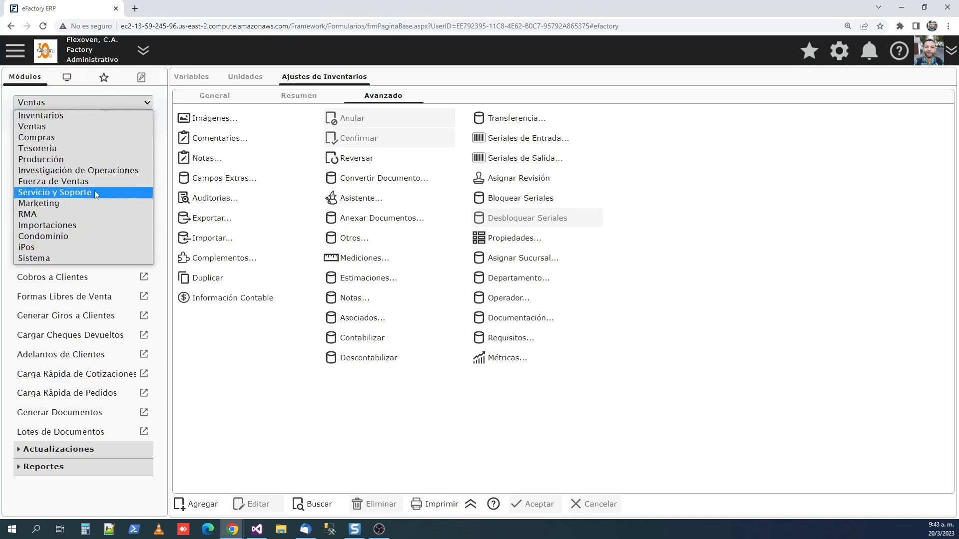
pyautogui.click(55, 160)
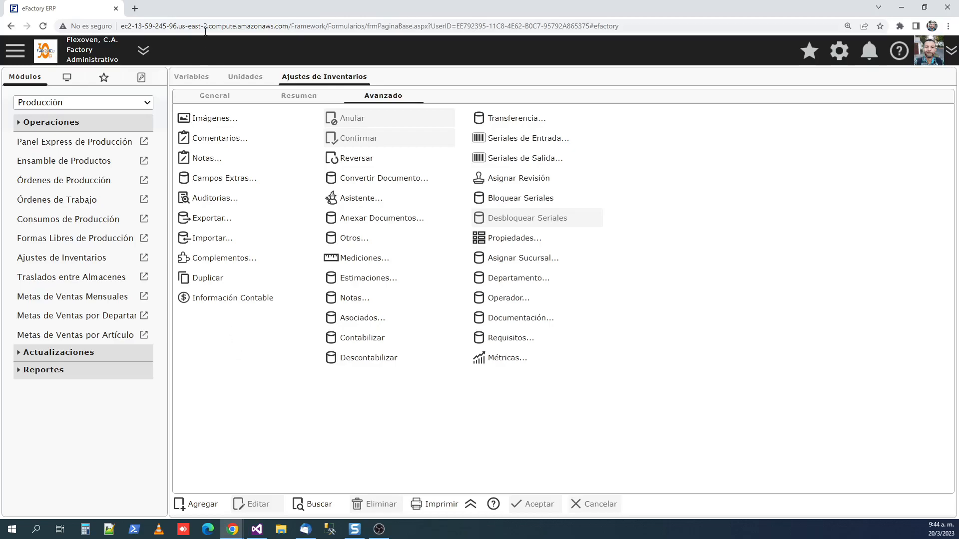
pyautogui.click(187, 76)
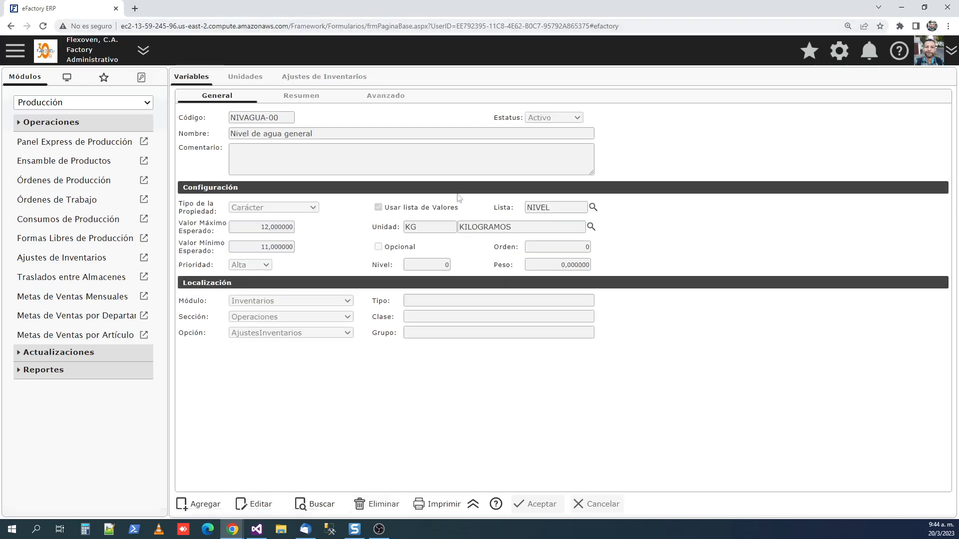